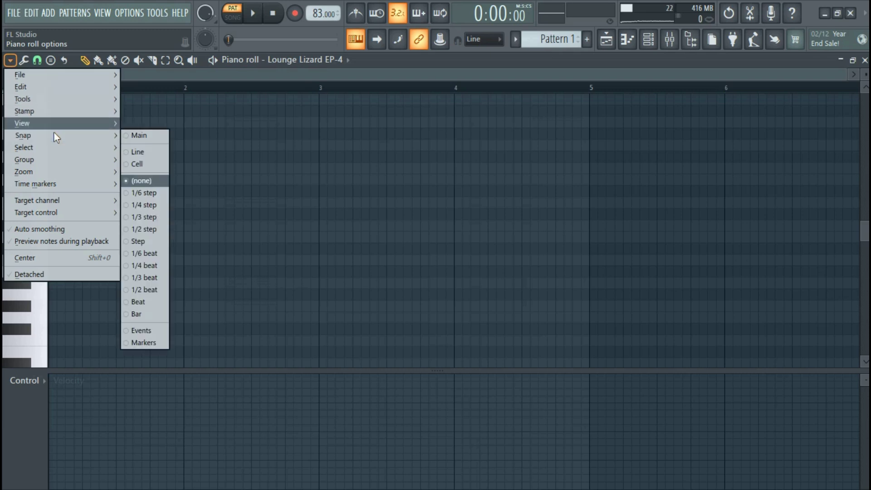
Step: Set the piano roll's scale highlighting to Other Phrygian with C as the root note
mouse_move(65, 124)
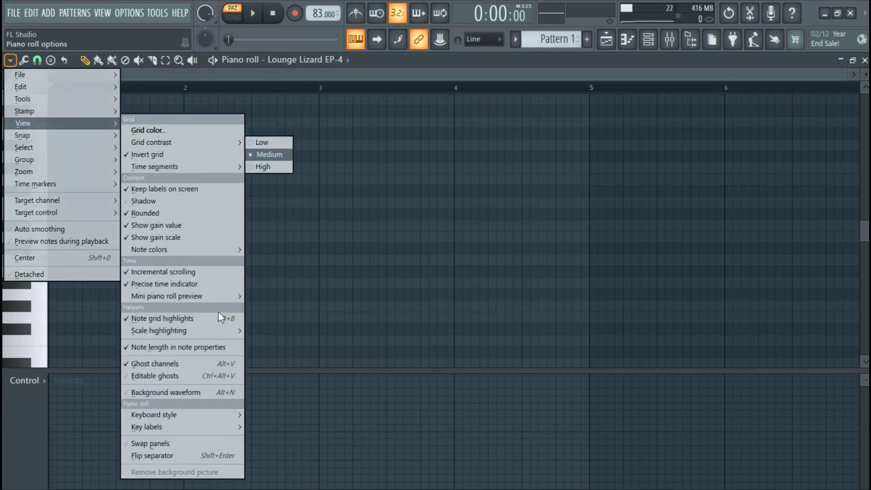
mouse_move(220, 325)
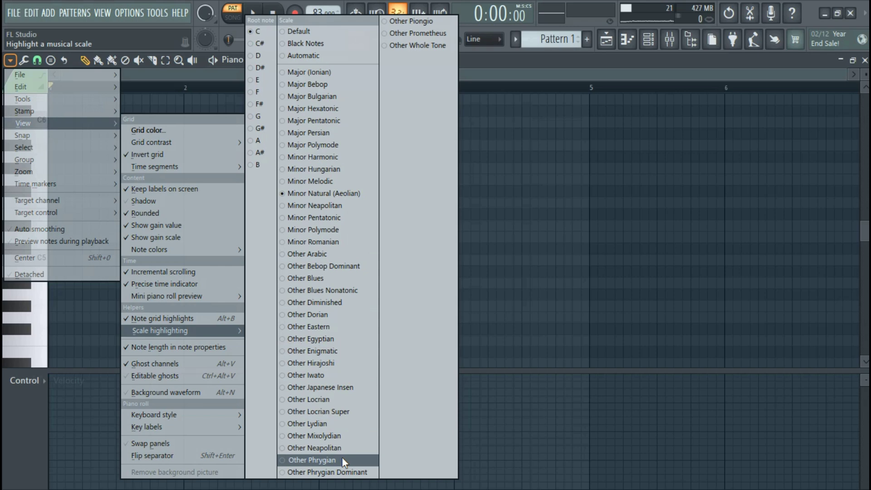
left_click(344, 462)
Step: Place a stacked chord of C5, D#5, G5, A#5 and C6 at the start of bar 1
left_click(62, 257)
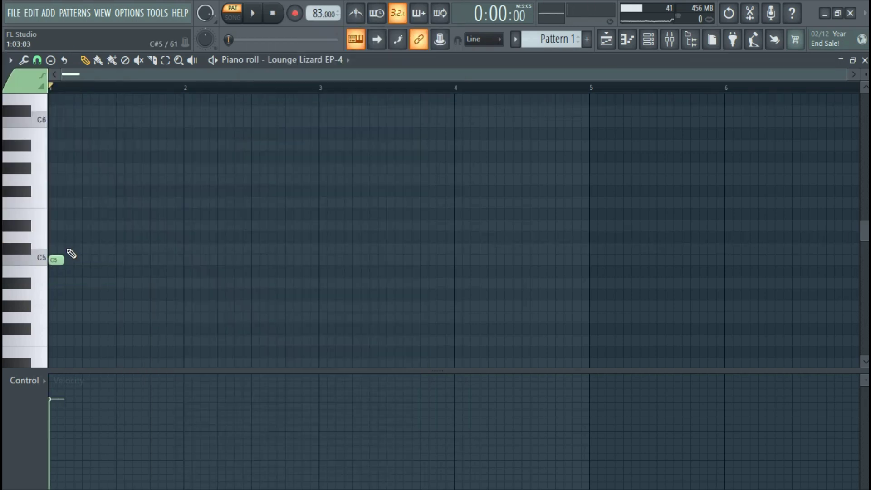
right_click(57, 259)
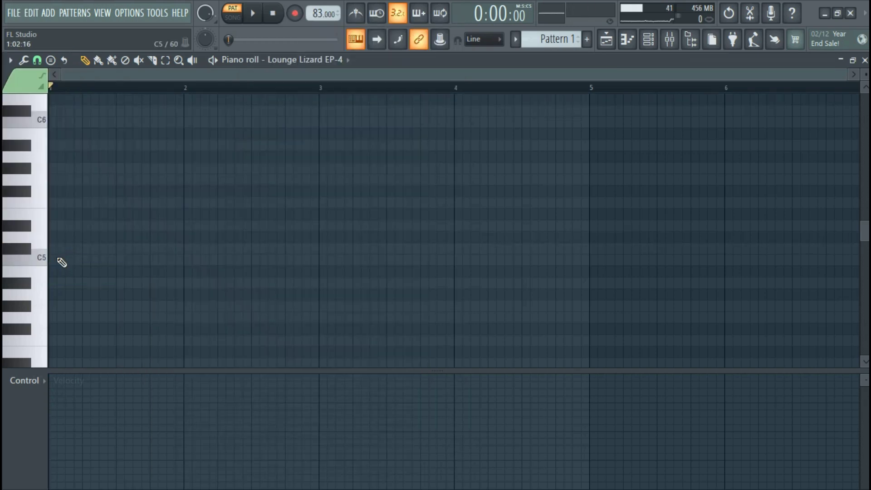
left_click(63, 257)
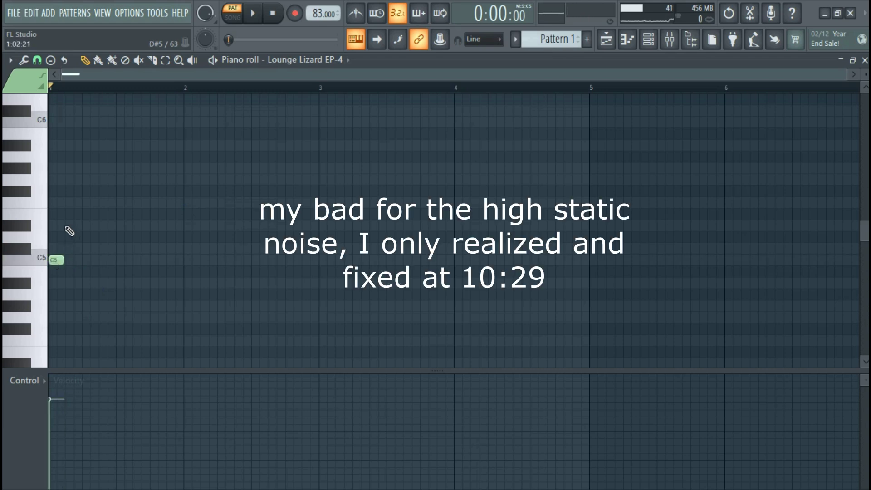
left_click(61, 227)
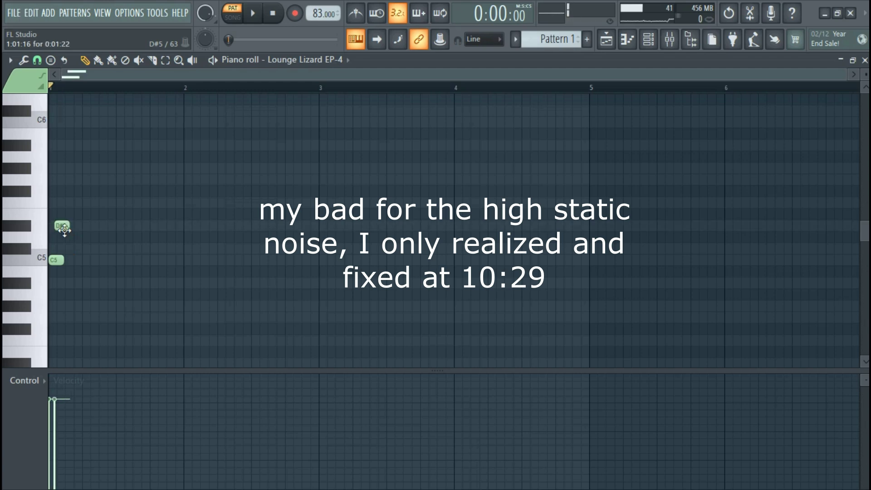
left_click_drag(67, 231, 58, 227)
left_click_drag(64, 180, 48, 182)
left_click_drag(64, 146, 48, 147)
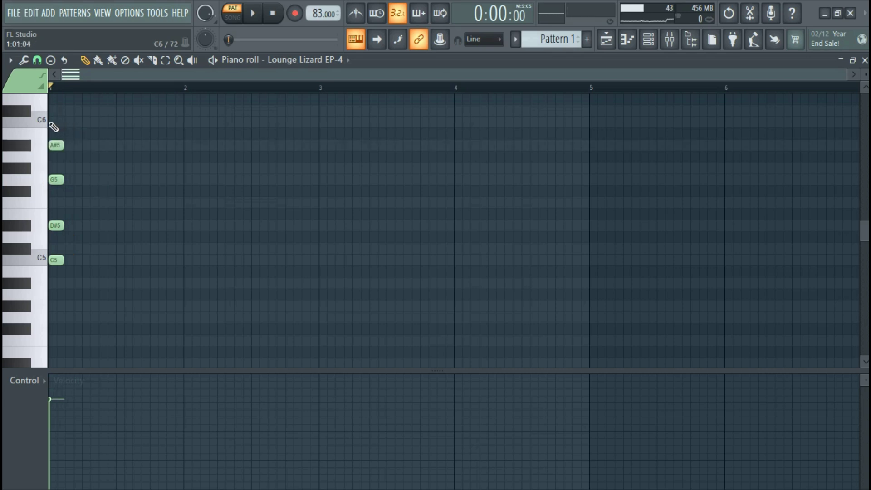
mouse_move(54, 122)
left_mouse_down()
mouse_move(40, 119)
mouse_move(56, 121)
left_mouse_up()
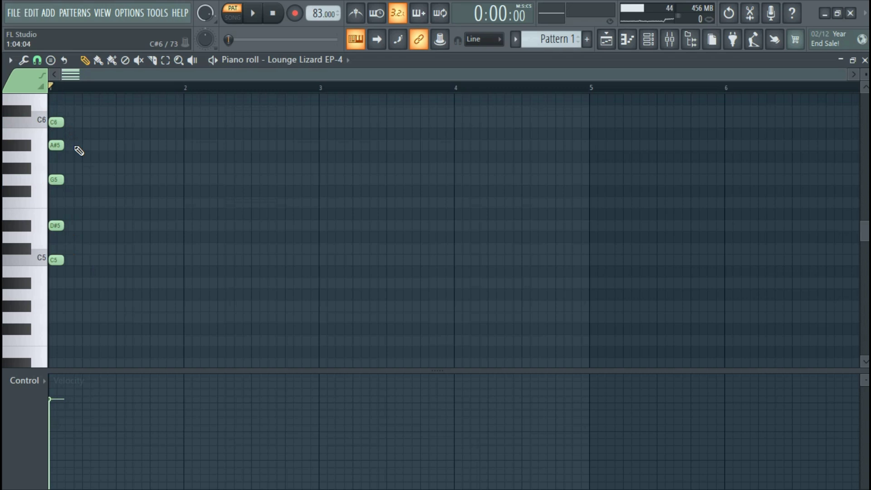
Step: Select all five chord notes, stretch them to fill bar 1 and set their velocity to about 59%
left_click(166, 59)
left_click_drag(65, 121, 60, 284)
left_click(85, 59)
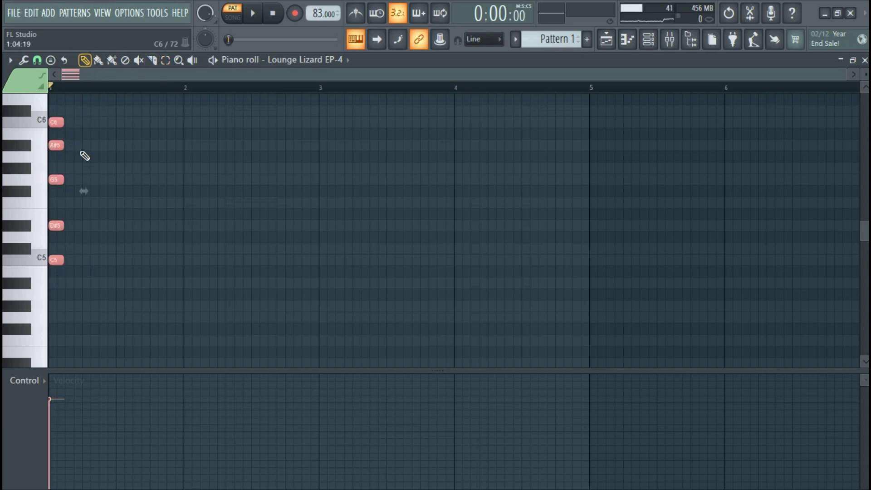
left_click_drag(81, 188, 204, 192)
left_click_drag(84, 422, 78, 424)
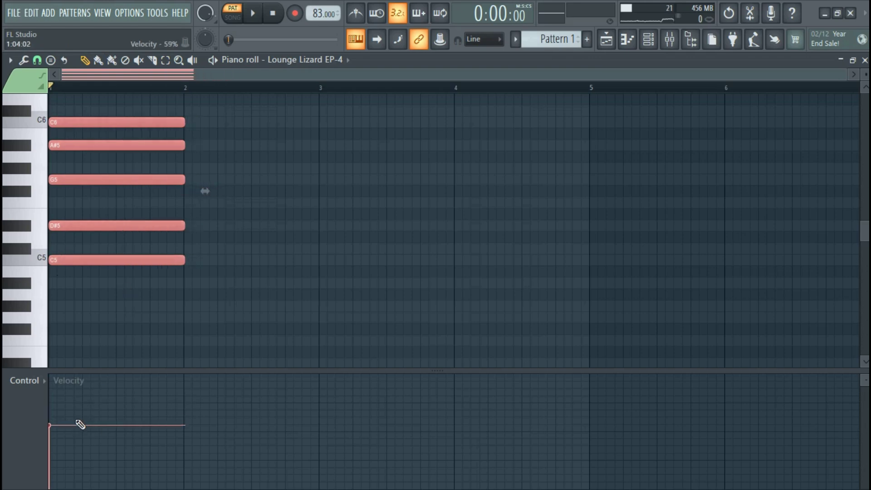
Step: Play back the chord and shorten its five notes so they end just before bar 2
key("space")
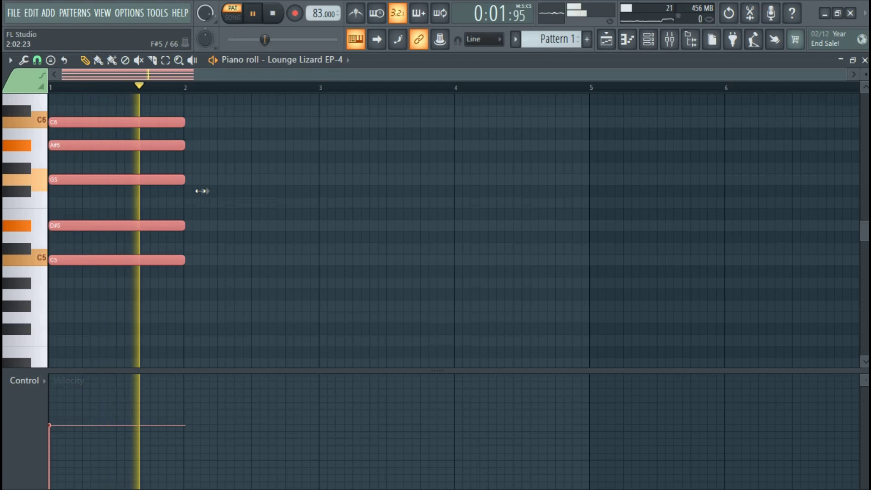
key("space")
left_click_drag(197, 192, 191, 190)
key("space")
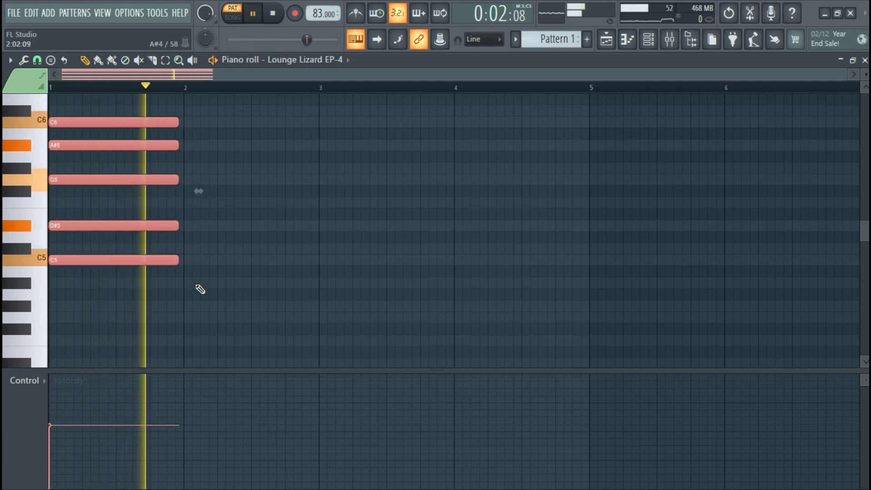
key("space")
left_click_drag(198, 192, 203, 193)
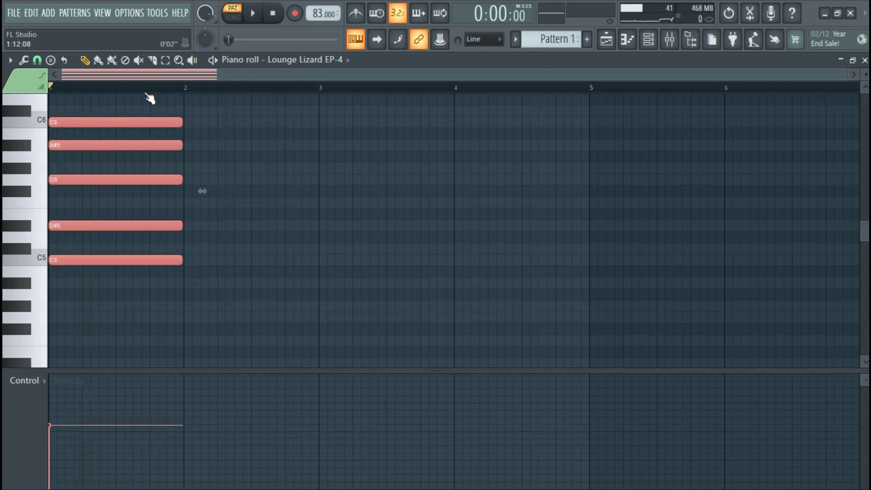
Step: Add one-bar C#5, F5 and G#5 notes at the start of bar 2, nudging them to the bar line
left_click(189, 249)
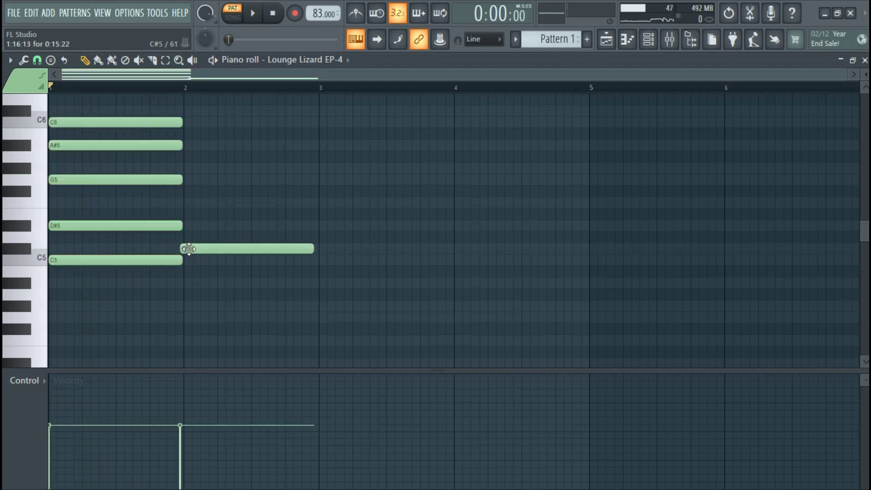
left_click(189, 249)
left_click_drag(190, 248, 193, 249)
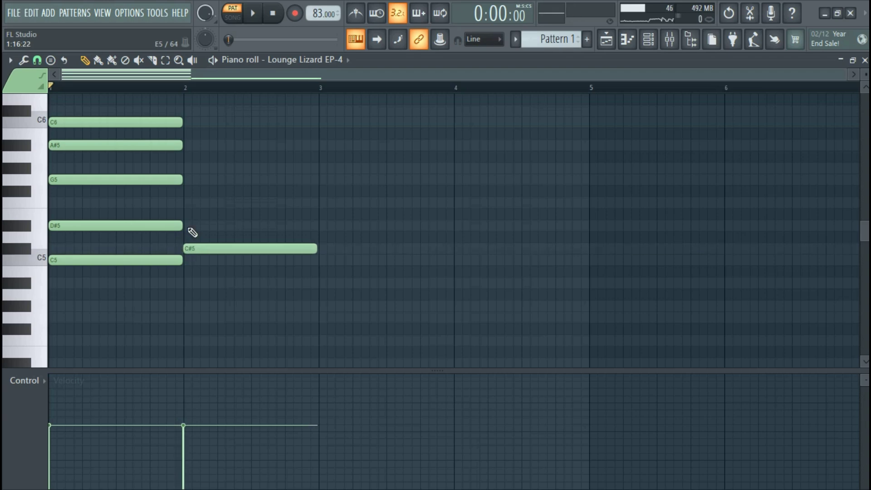
left_click(188, 203)
left_click(187, 169)
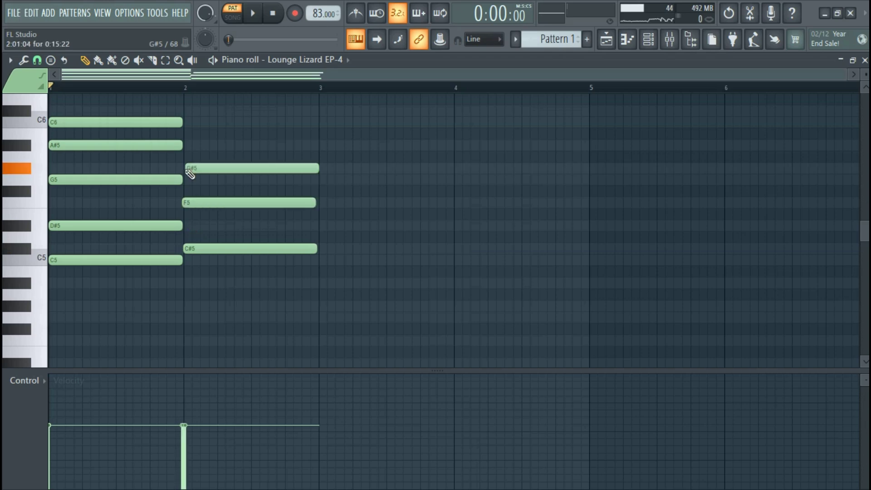
left_click_drag(190, 173, 187, 171)
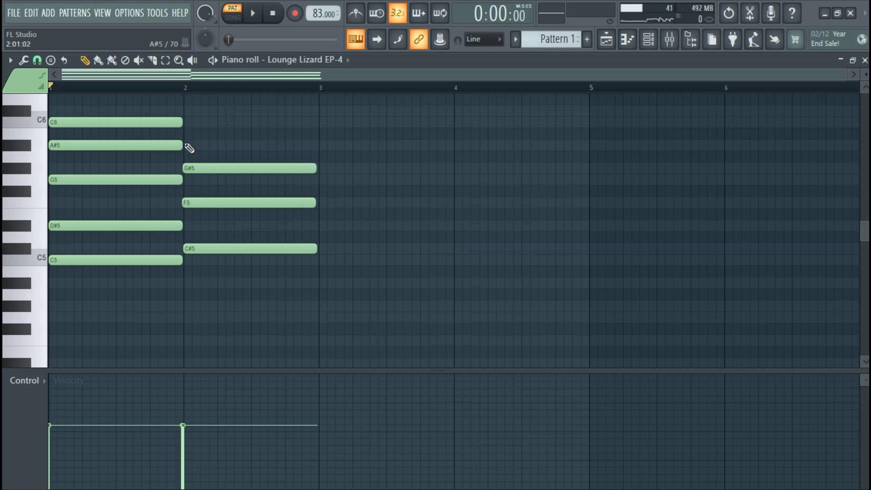
Step: Play back the two chords and try adding an A#5 note to the second chord
key("space")
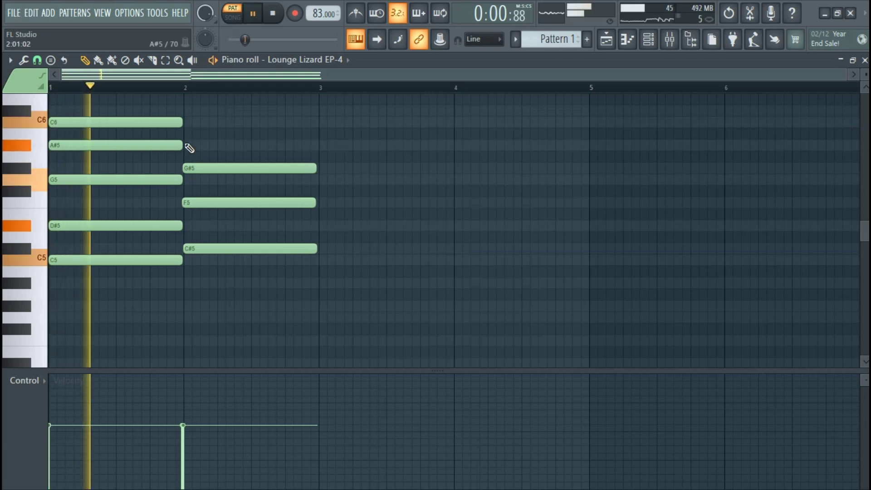
left_click(190, 148)
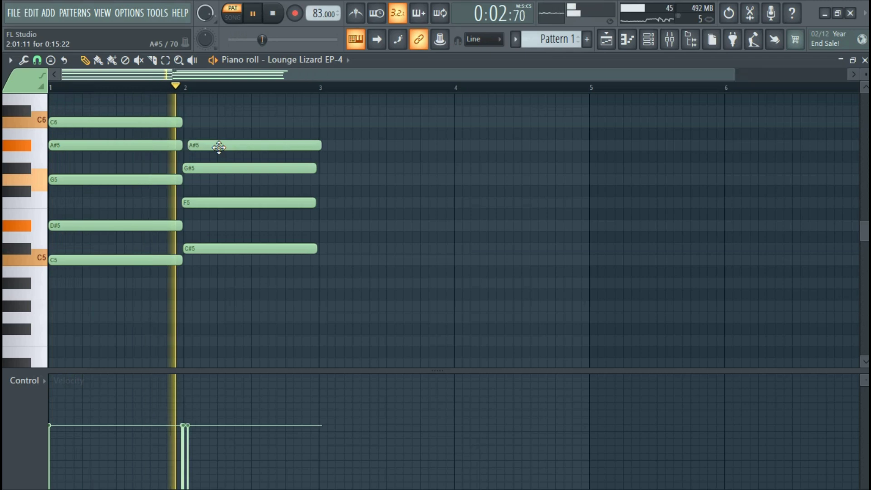
key("space")
right_click(216, 147)
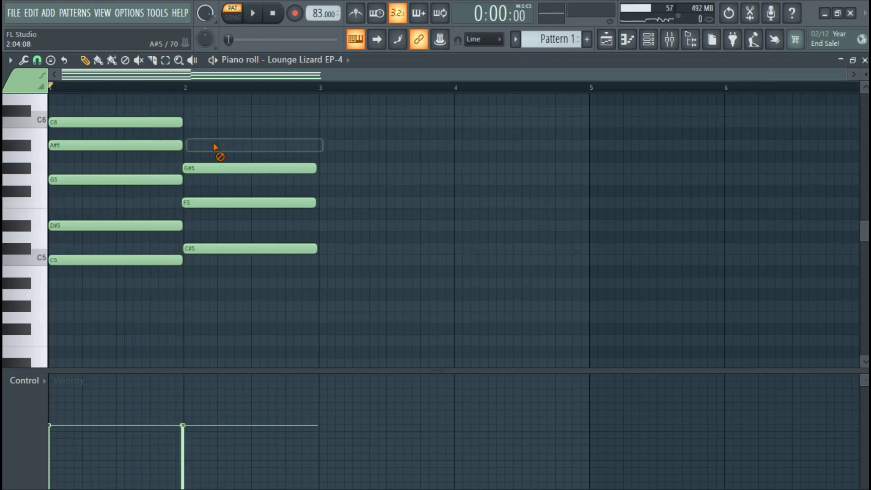
left_click(167, 61)
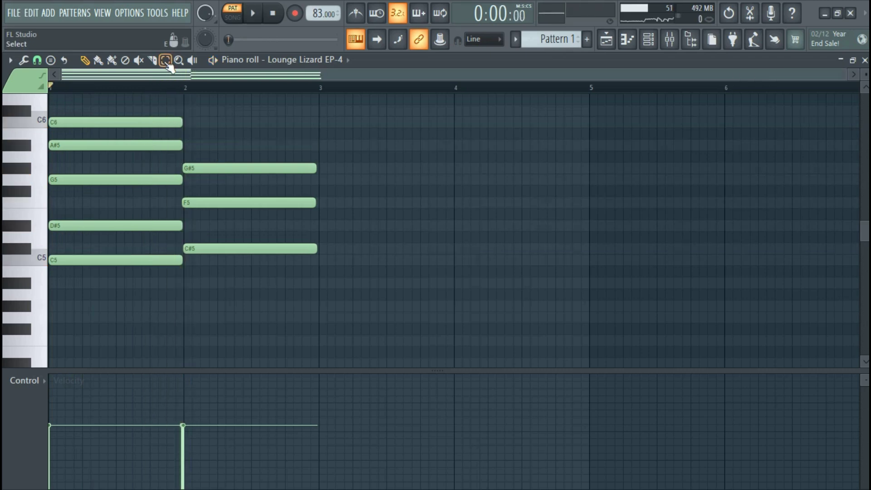
left_click_drag(150, 150, 142, 125)
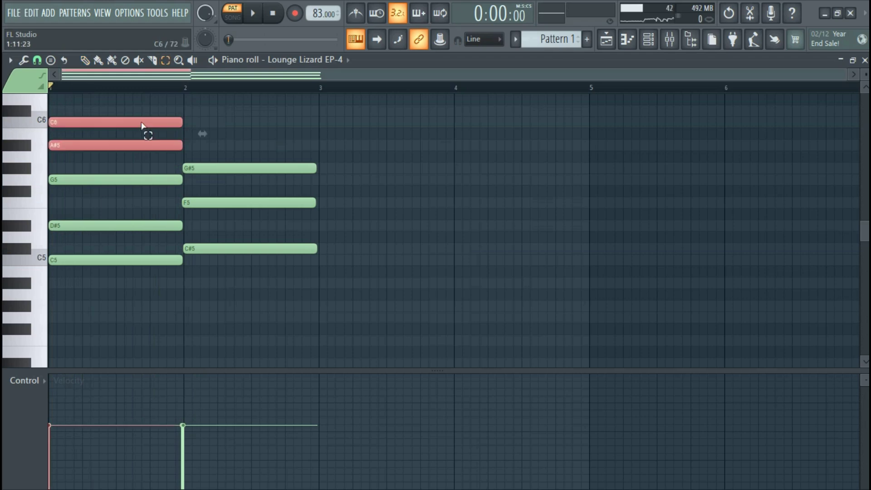
mouse_move(209, 140)
left_mouse_down()
mouse_move(214, 171)
mouse_move(199, 137)
mouse_move(200, 146)
mouse_move(216, 129)
left_mouse_up()
left_click(84, 60)
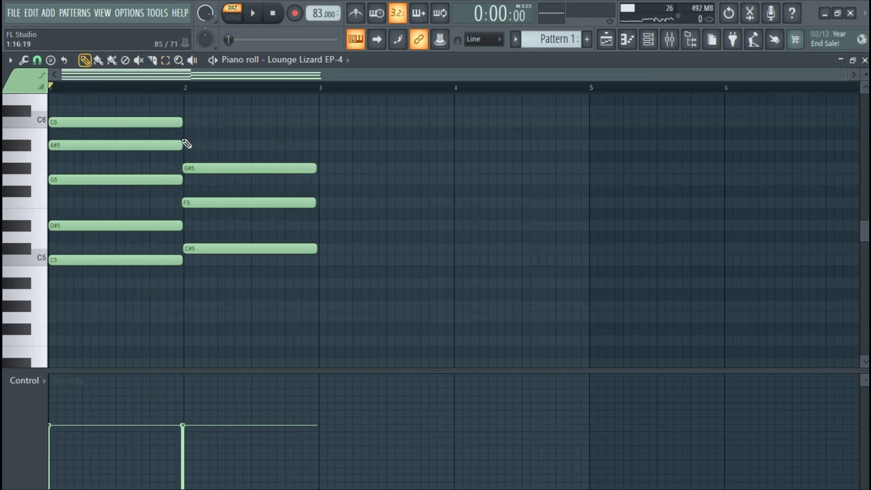
Step: Add an A#5 note to the bar 2 chord, audition it and trim its end to just before bar 3
left_click(193, 145)
left_click_drag(241, 142, 238, 142)
key("space")
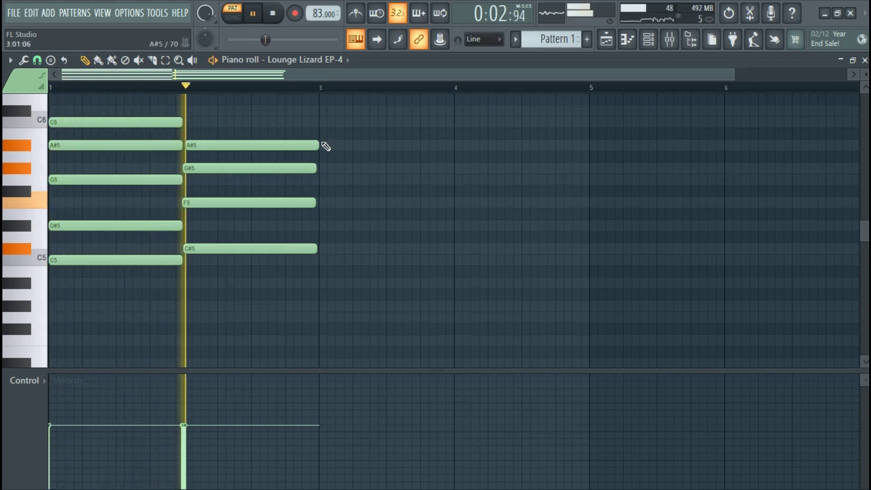
left_click_drag(320, 142, 314, 142)
key("space")
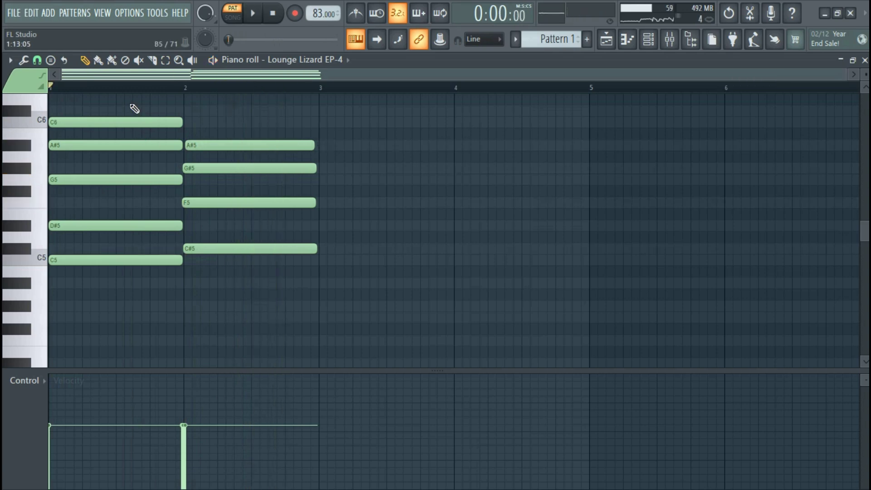
Step: Play back the extended chord progression in the piano roll
left_click(138, 61)
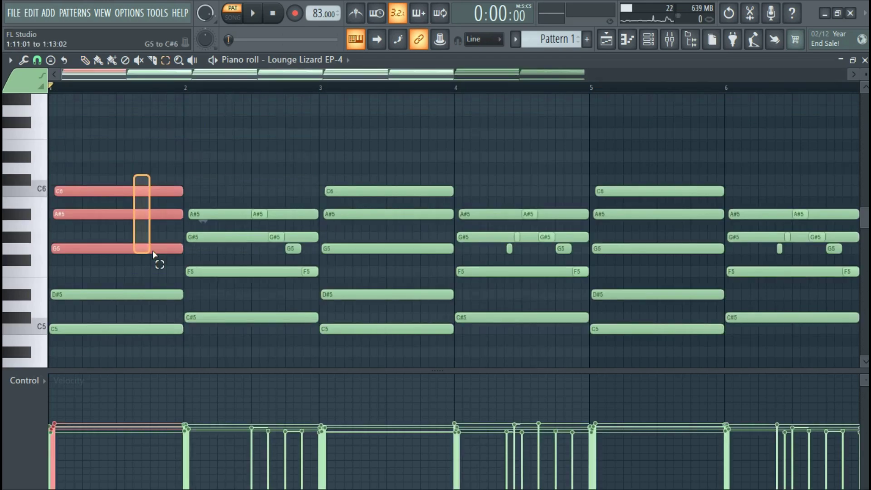
key("space")
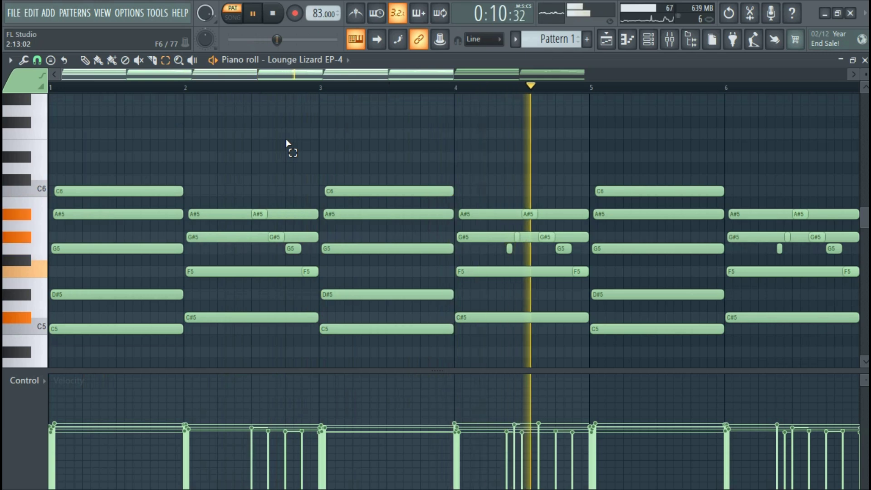
key("space")
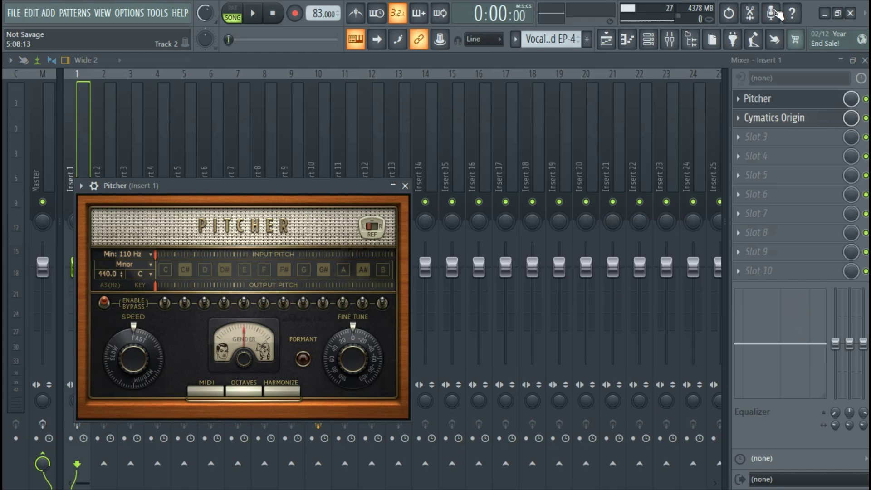
Step: Examine the Pitcher and Cymatics Origin effect settings on mixer Insert 1
left_click(758, 99)
left_click(775, 117)
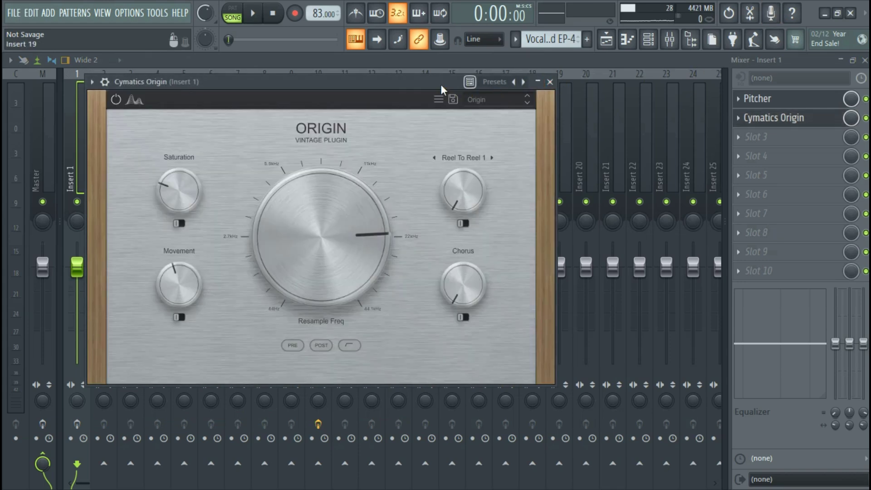
left_click_drag(442, 84, 512, 93)
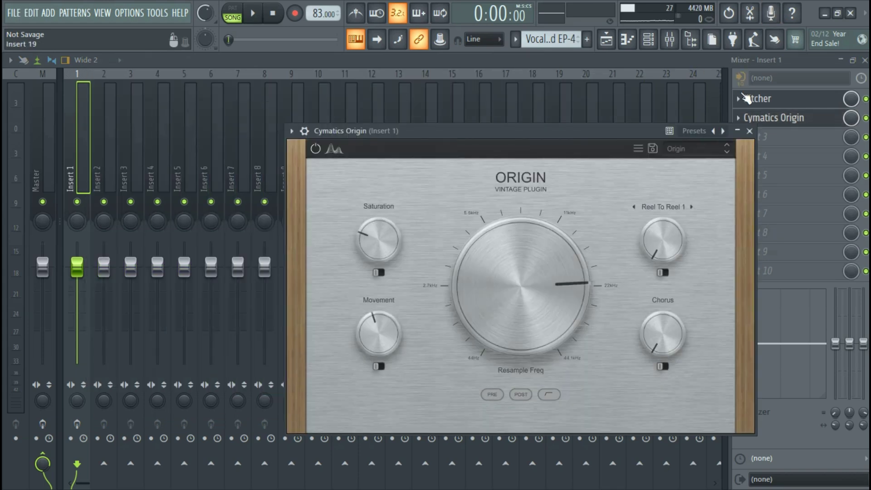
left_click(768, 119)
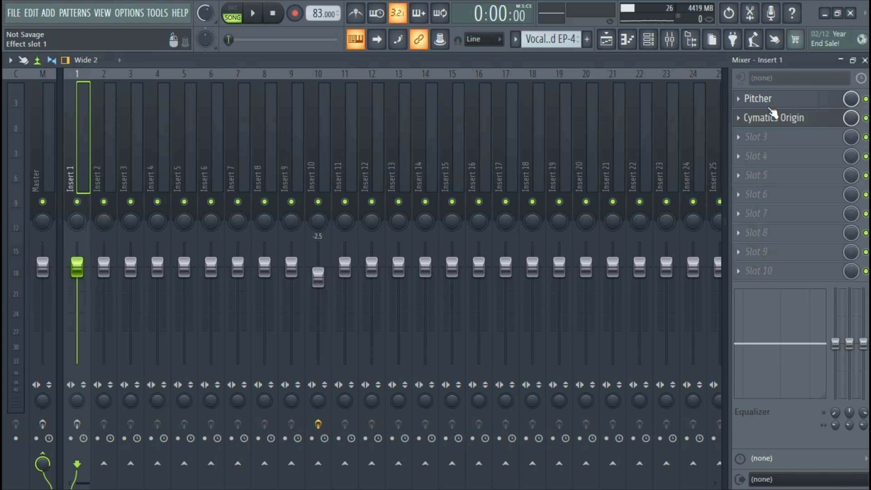
left_click(777, 99)
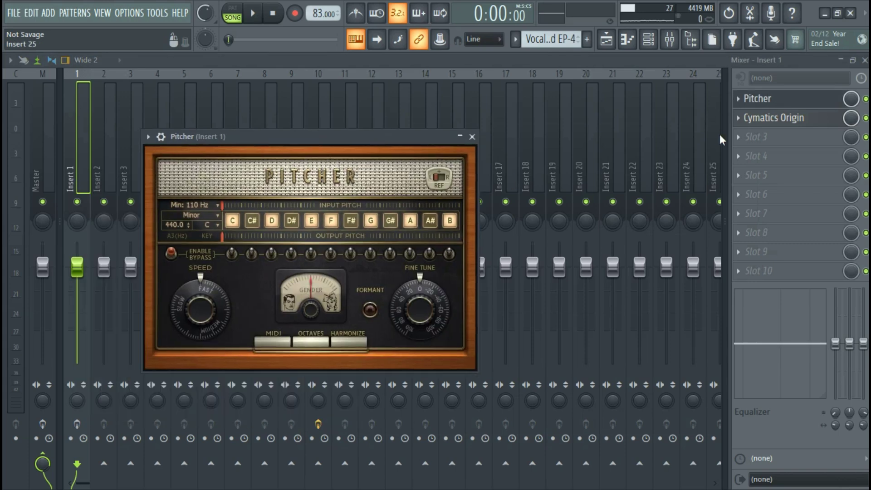
left_click(779, 120)
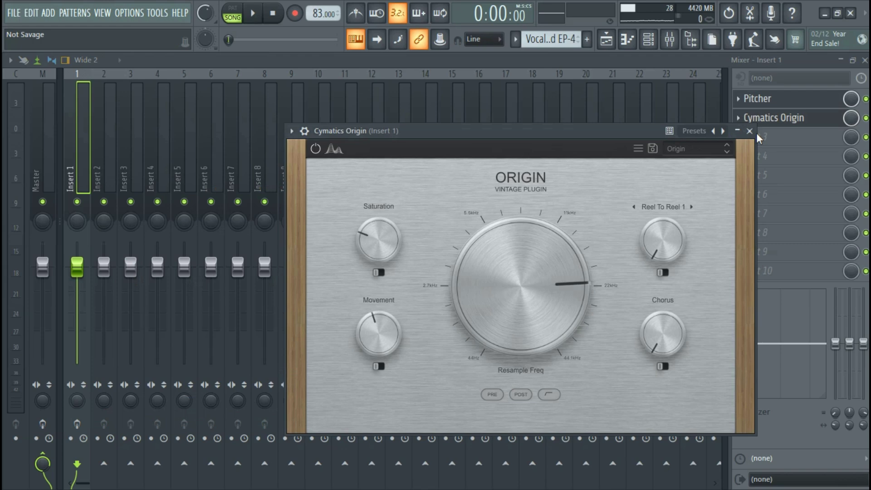
Step: Show the playlist and listen to the song arrangement from the start
key("F5")
key("space")
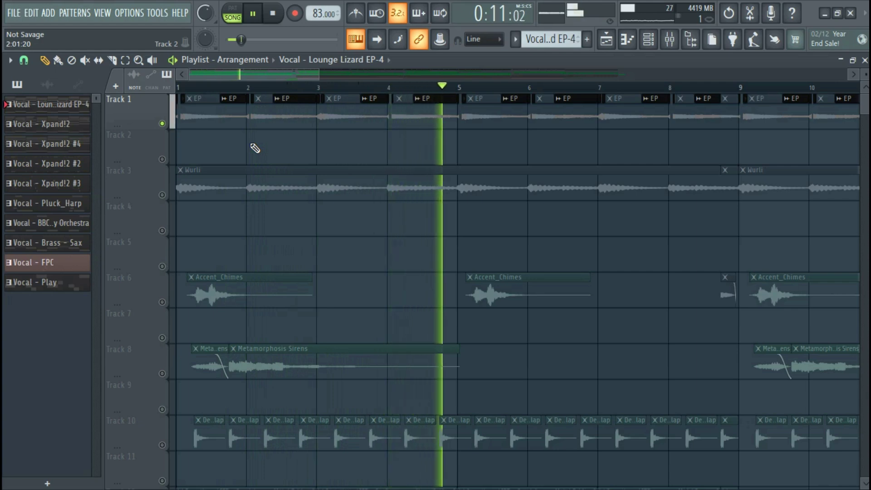
key("space")
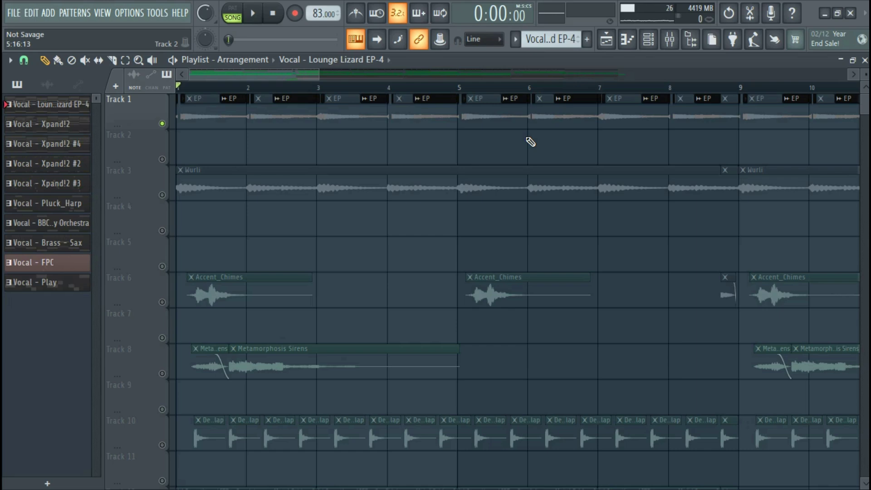
Step: Unmute the Wurli audio on track 3 and play the arrangement from the start together with the EP clips
left_click(167, 191)
key("space")
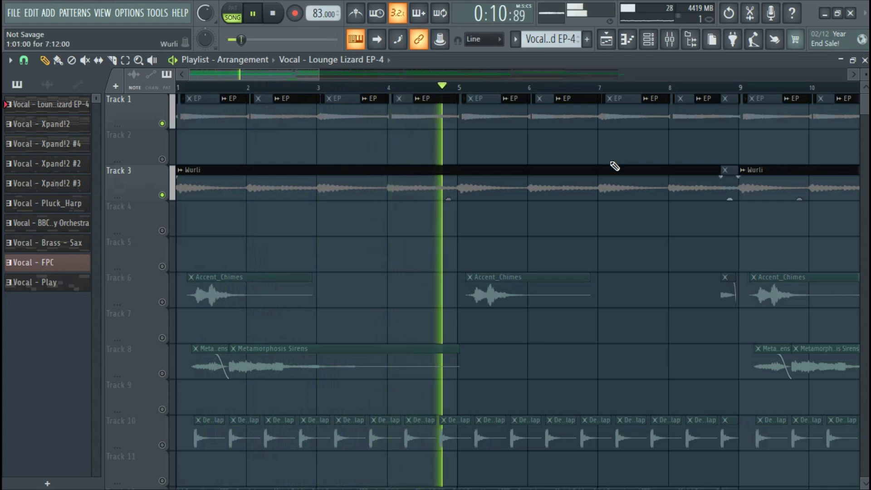
key("space")
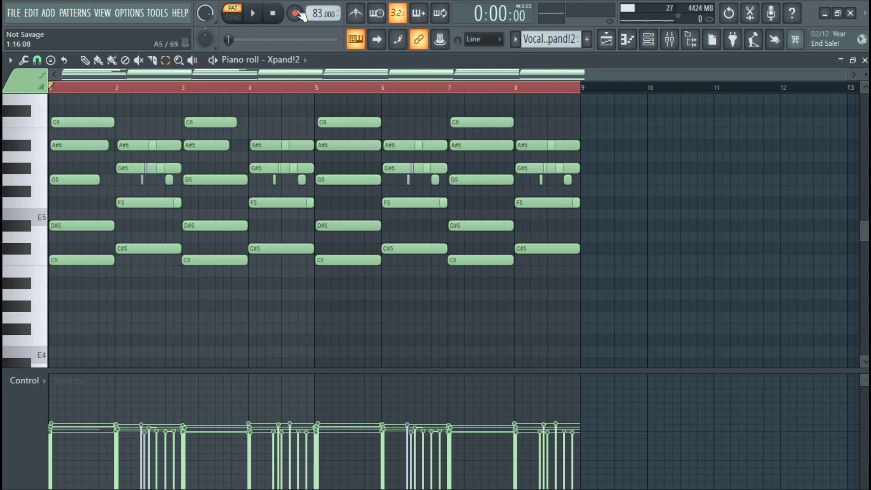
Step: Play back the Xpand!2 chord pattern in the piano roll and bring its first bars into closer view
key("space")
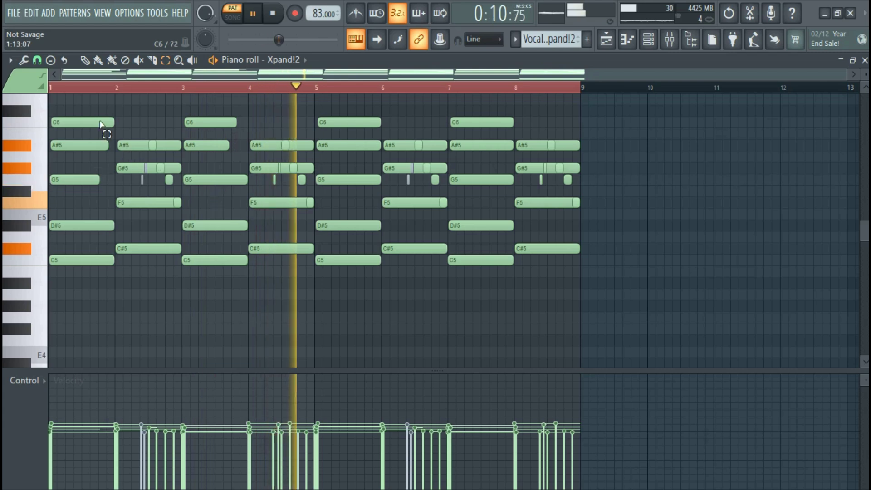
key("space")
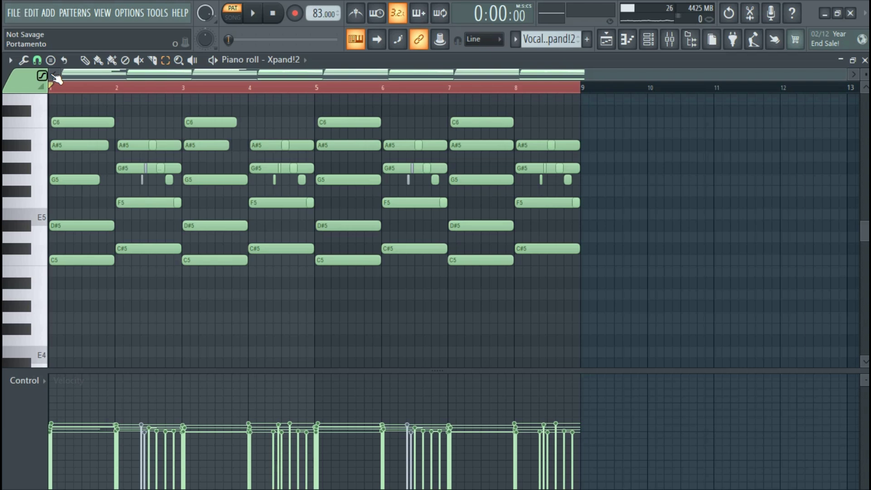
scroll(100, 75, "up", 2)
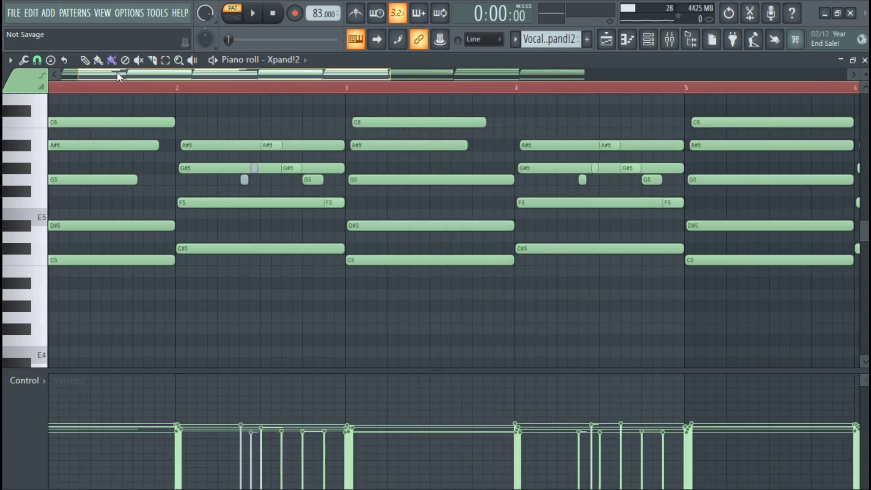
left_click_drag(116, 71, 40, 68)
left_click(112, 133)
left_click(107, 133)
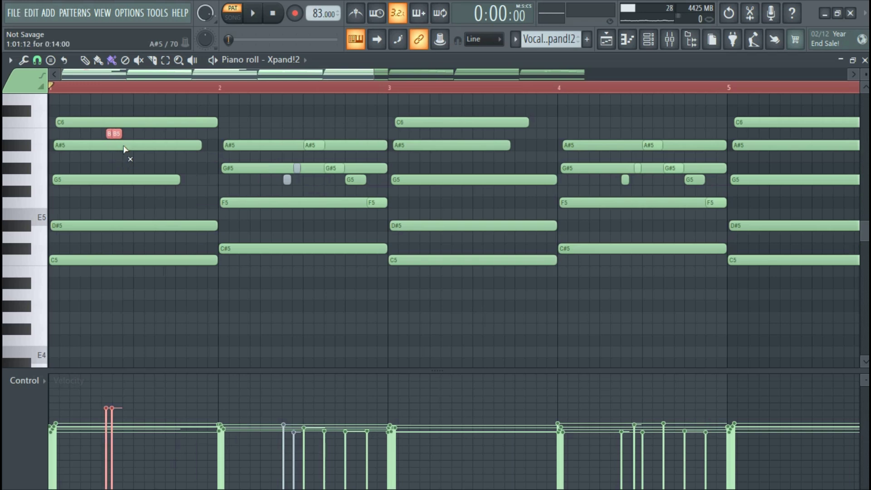
right_click(117, 134)
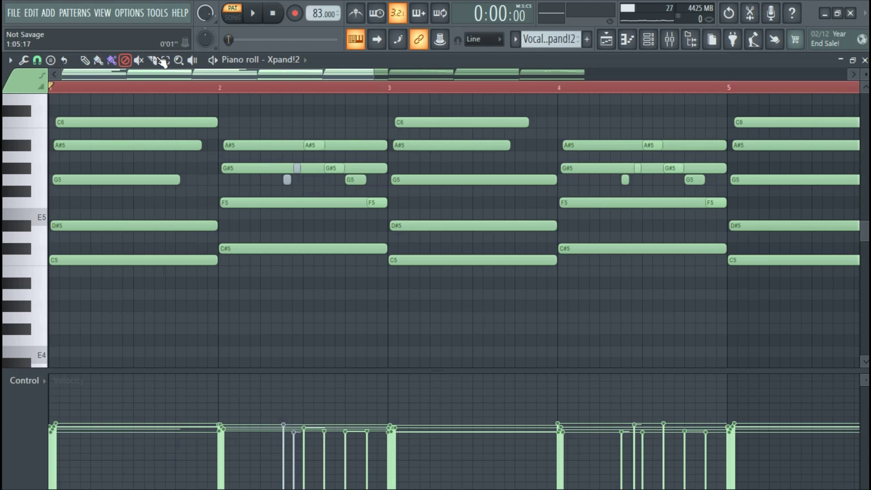
Step: Highlight the G5 and A#5 notes of the bar 1 chord and the G#5 notes of the bar 2 chord for inspection
left_click_drag(97, 121, 99, 198)
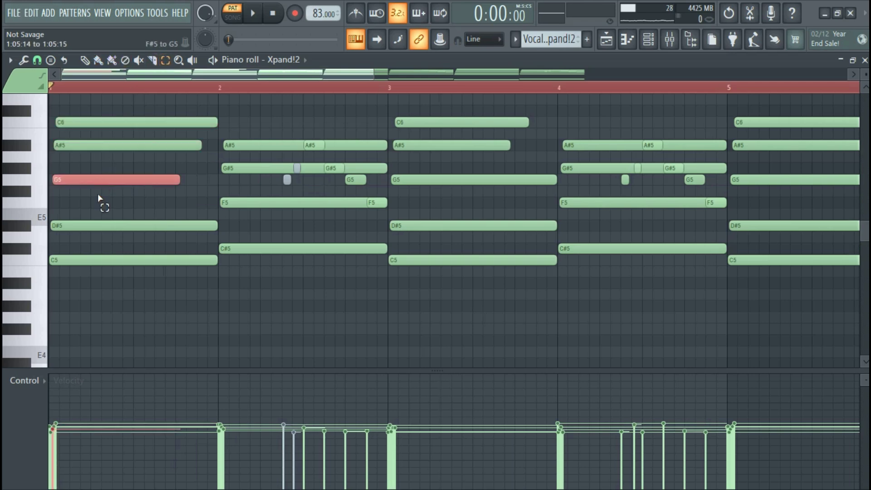
left_click(217, 162)
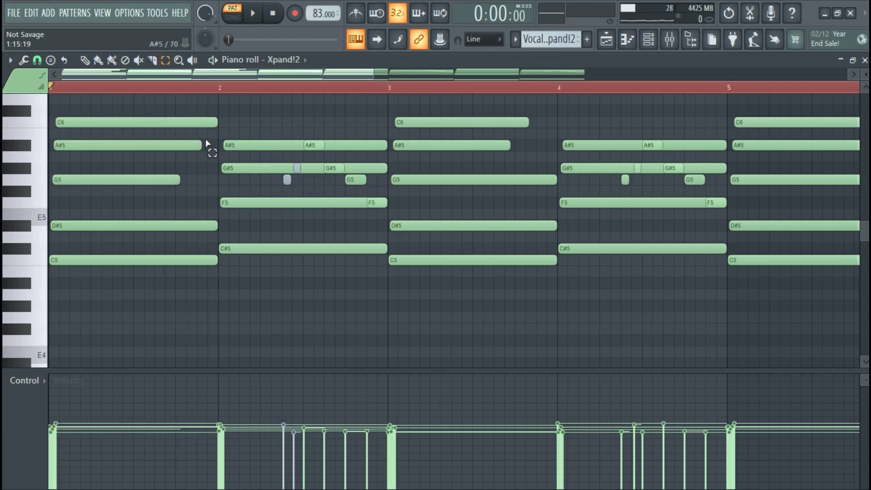
left_click(132, 148)
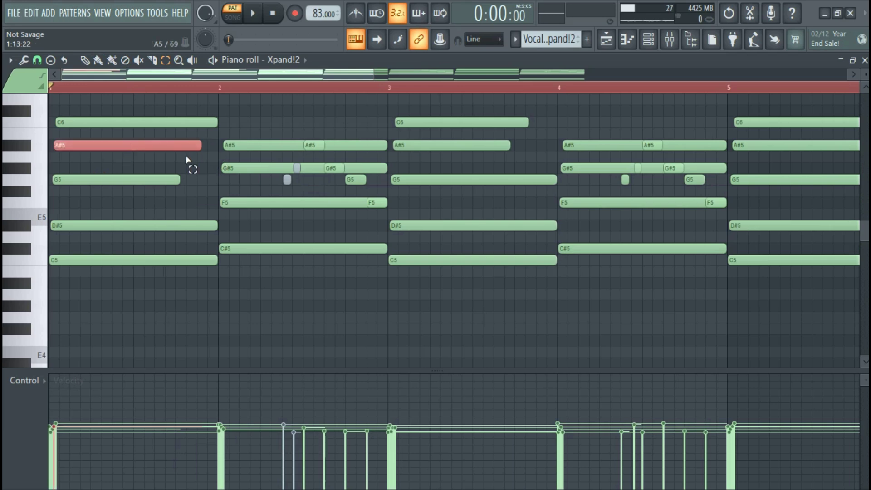
left_click(259, 191)
left_click(297, 169)
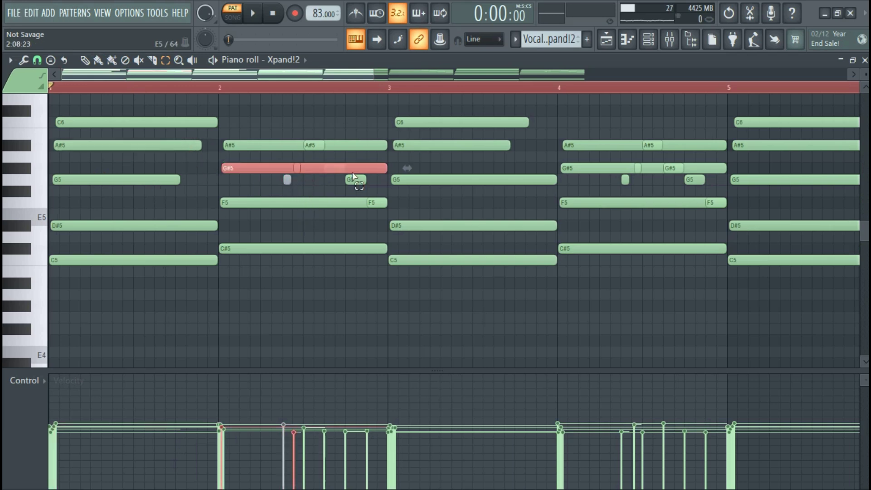
Step: Check the C4 and C#4 bass notes beneath the Xpand!2 chords and play the pattern's opening
scroll(323, 88, "down", 3)
scroll(320, 191, "down", 6)
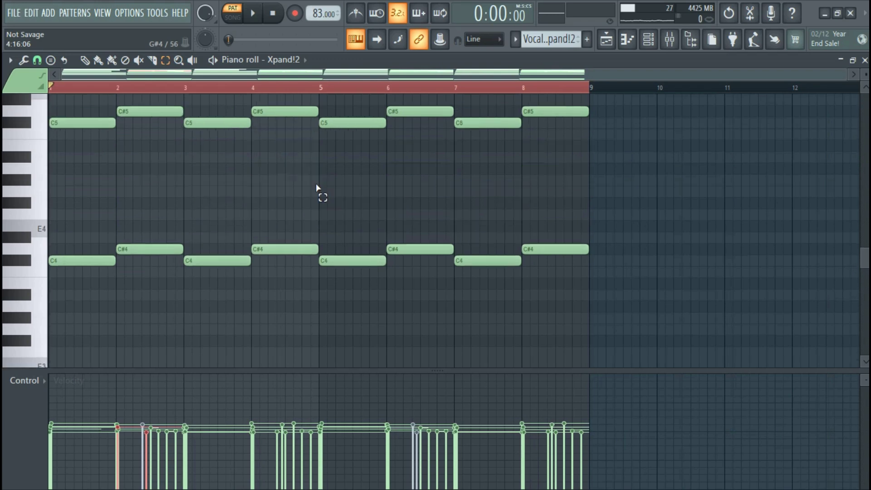
scroll(321, 191, "up", 5)
key("space")
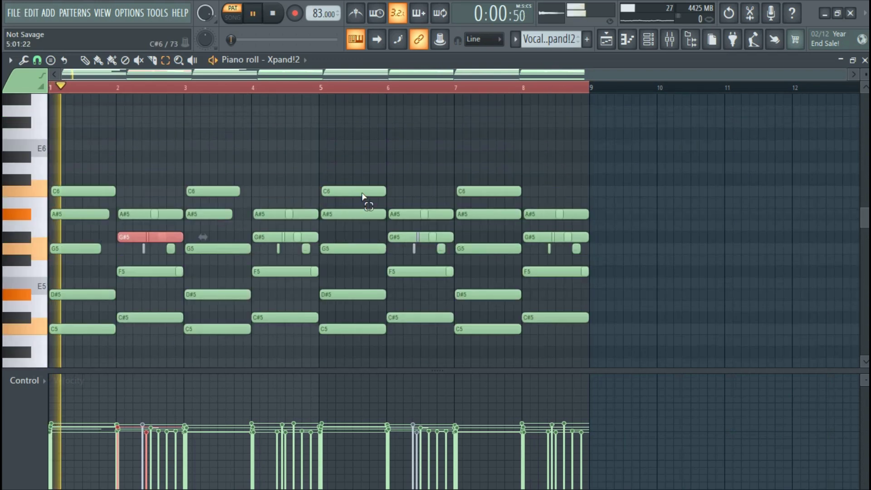
scroll(345, 191, "up", 1)
scroll(610, 51, "up", 2)
key("space")
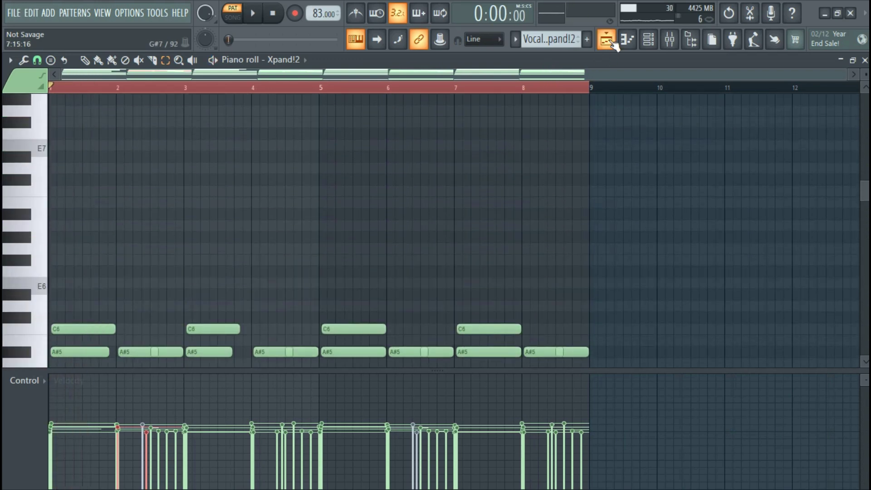
Step: Return to the playlist and play the arrangement from the start with the Xpand!2 chords on track 17
left_click(608, 41)
key("space")
scroll(400, 263, "up", 5)
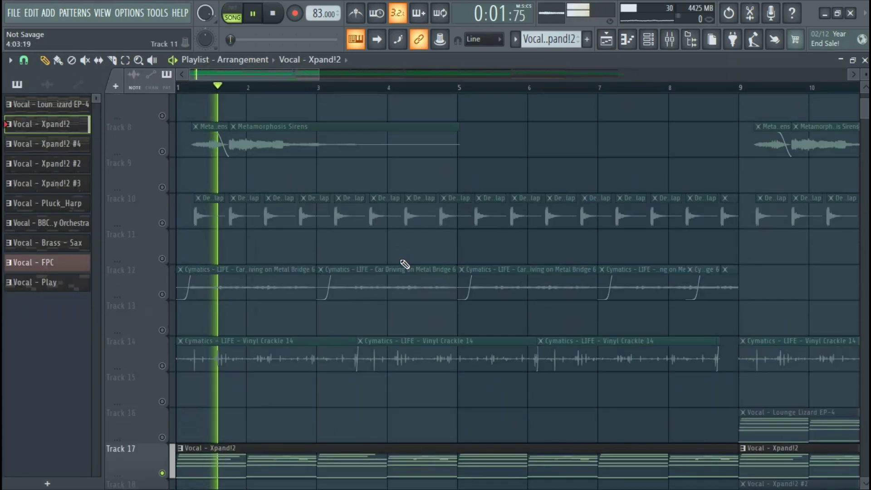
scroll(408, 254, "up", 4)
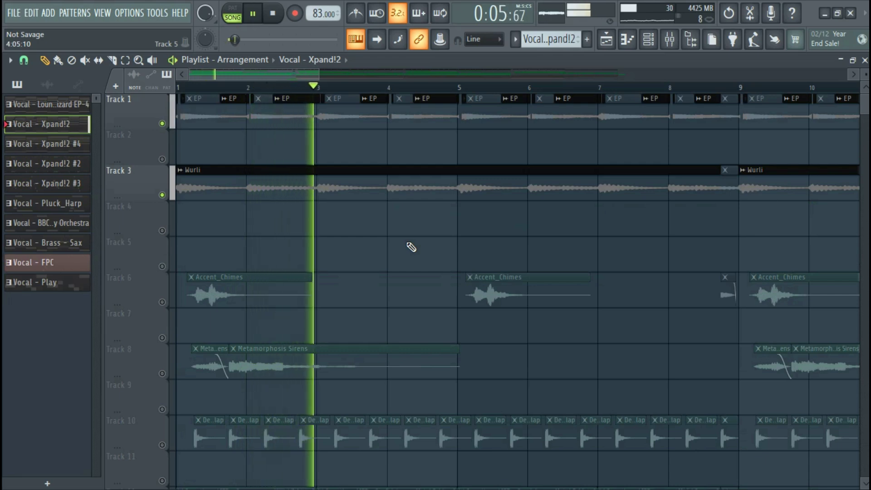
scroll(411, 247, "down", 2)
scroll(411, 247, "up", 2)
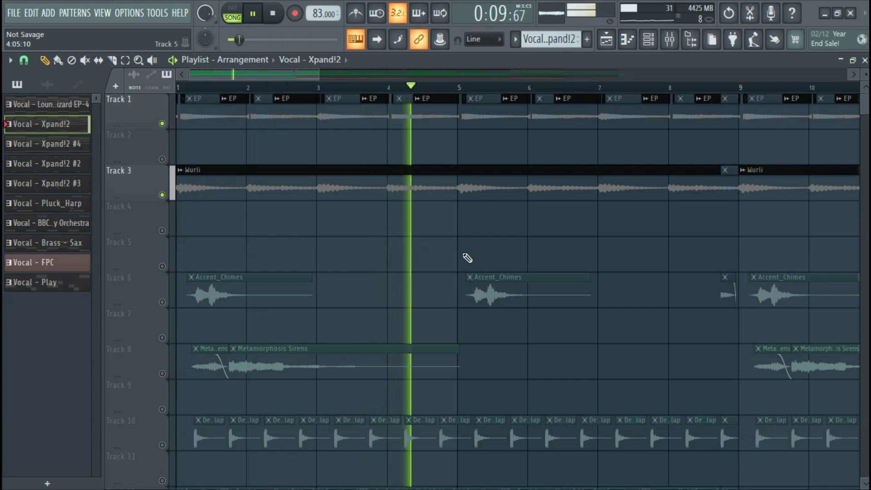
scroll(489, 262, "down", 1)
key("space")
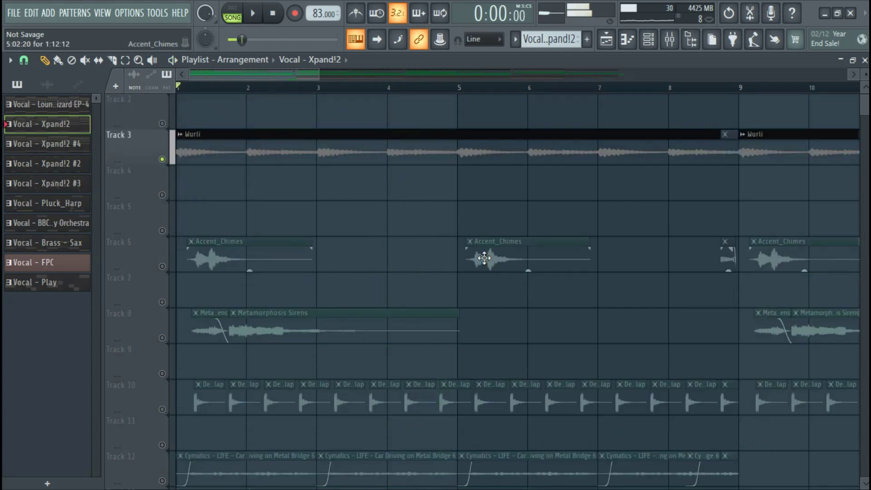
Step: Play the Xpand!2 #3 melody in the piano roll and select its phrase spanning bars 3 to 4
scroll(500, 268, "down", 1)
scroll(500, 268, "down", 5)
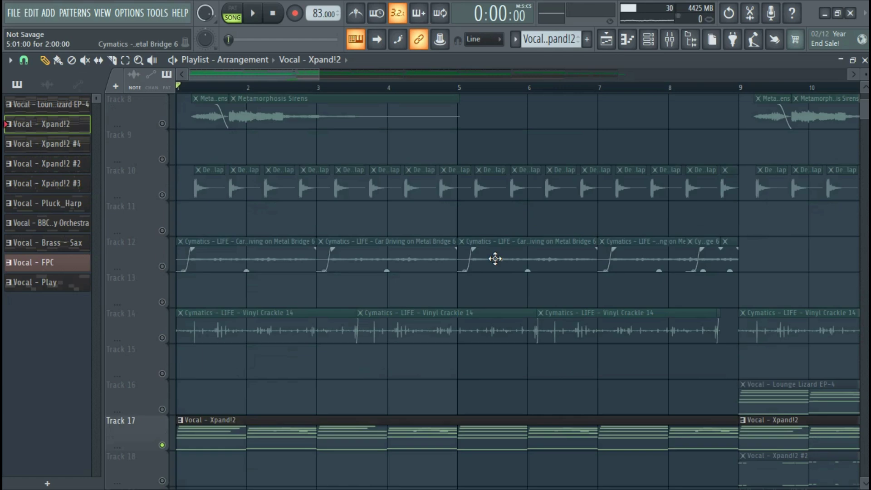
scroll(495, 258, "down", 4)
key("KP_Subtract")
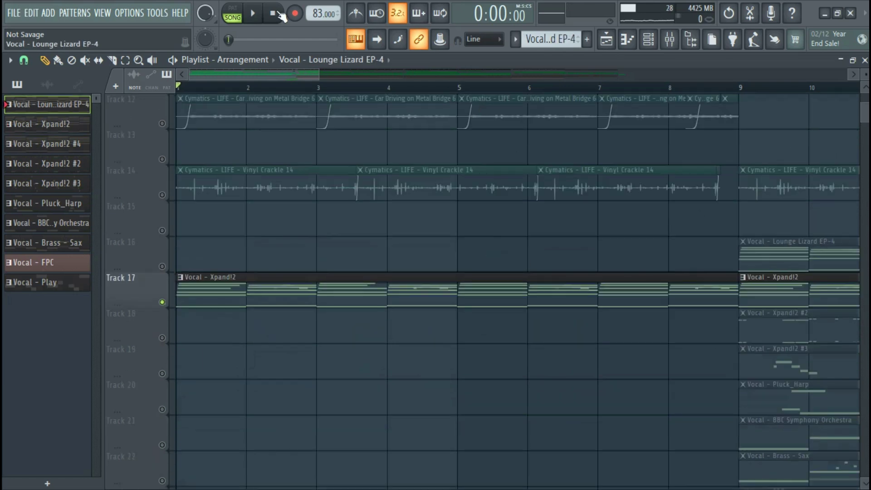
key("F7")
key("space")
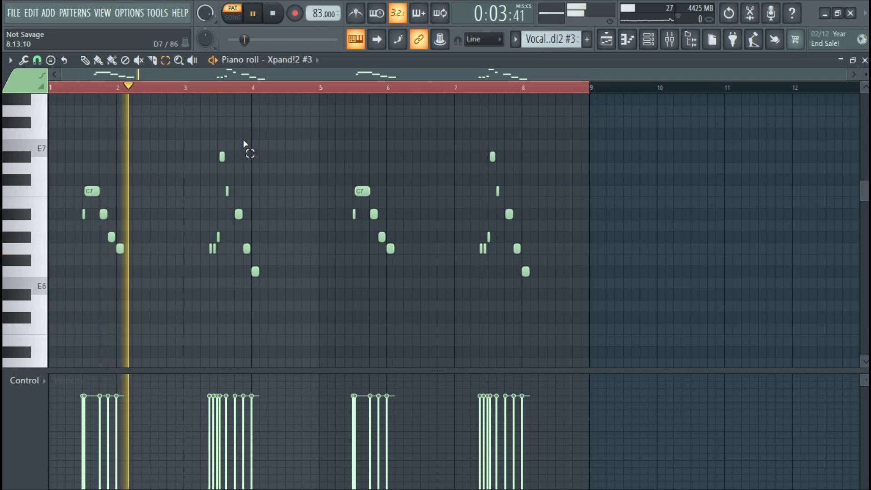
left_click_drag(202, 101, 272, 101)
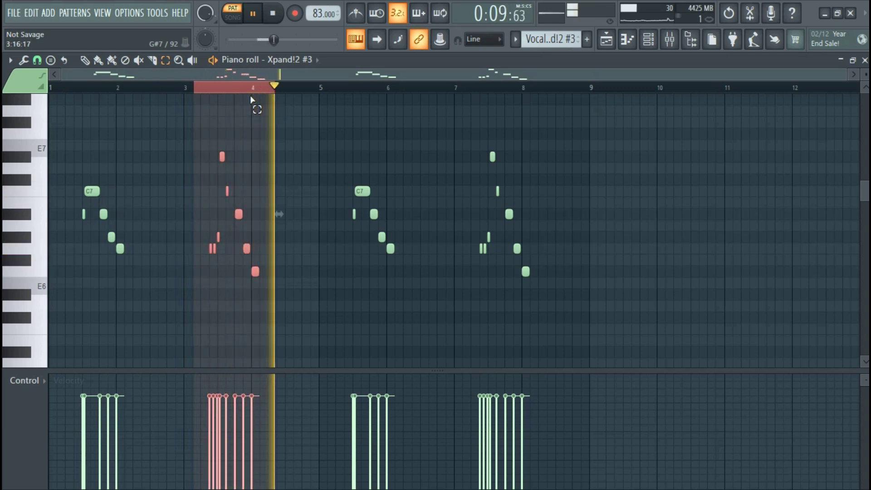
Step: Add the Xpand!2 #3 clip at bar 1 on the enabled track 19 and play the arrangement
key("F5")
key("space")
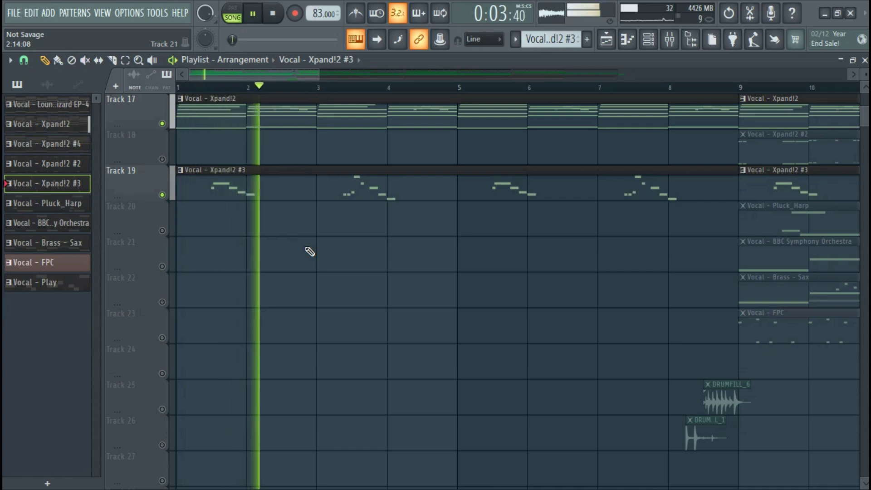
scroll(331, 78, "right", 6)
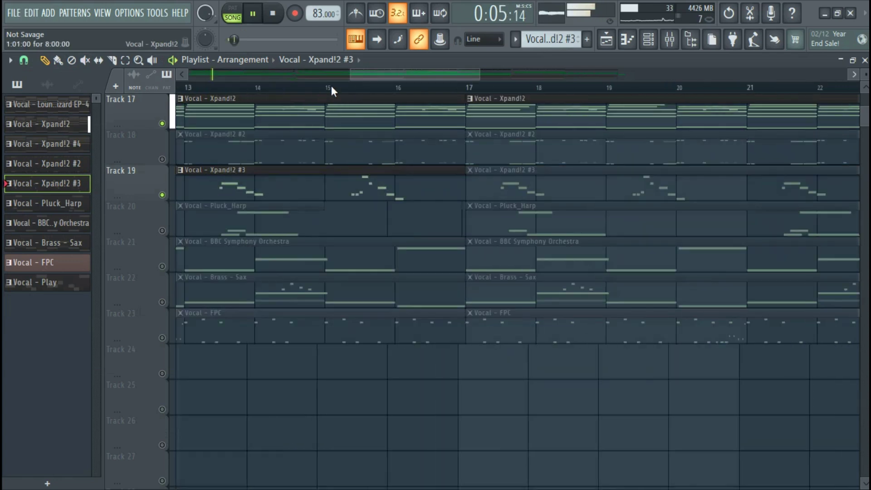
left_click_drag(394, 74, 188, 85)
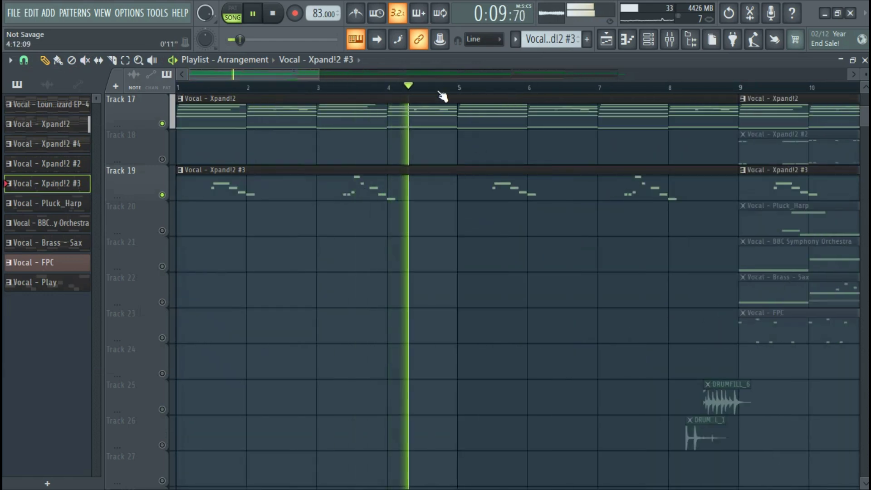
Step: Open the Pluck_Harp clip from bar 9 in the piano roll and play its phrases
scroll(443, 93, "down", 2)
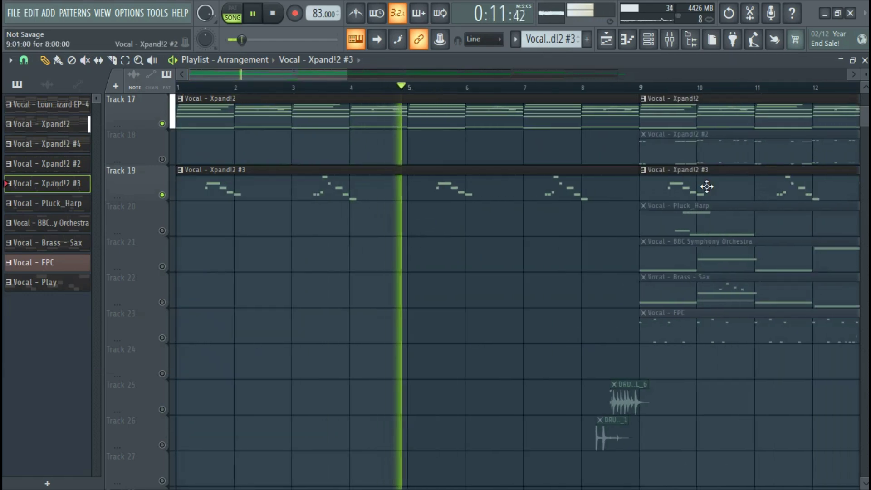
double_click(716, 207)
scroll(91, 88, "up", 4)
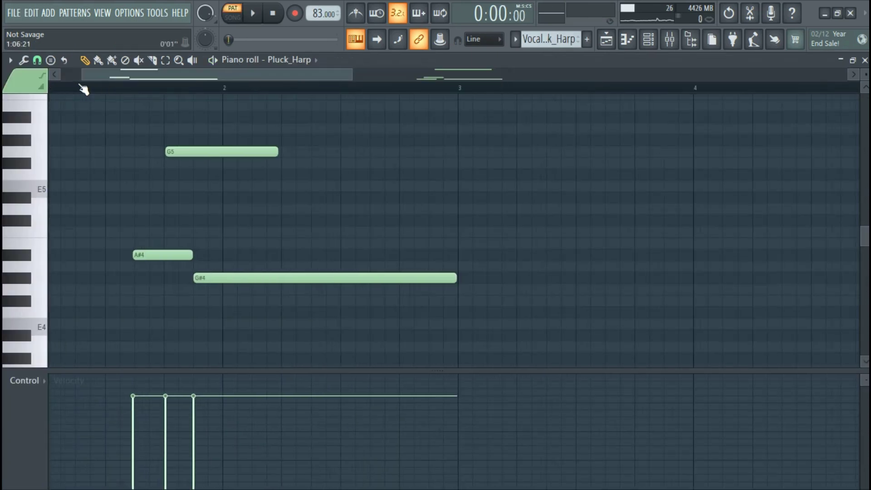
key("space")
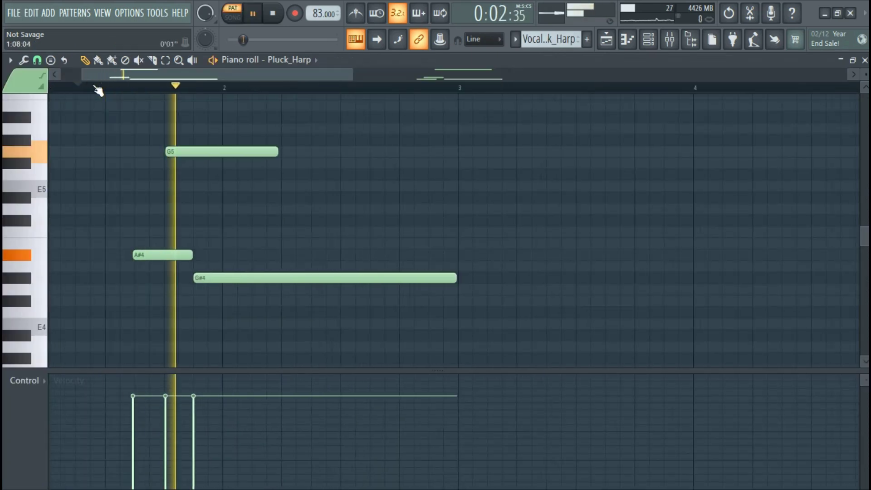
scroll(144, 88, "down", 4)
left_click(425, 83)
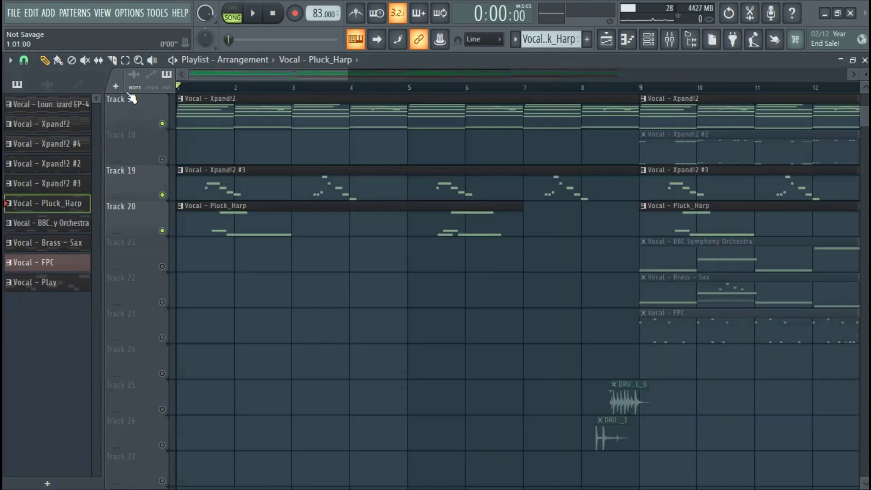
Step: Play the arrangement with the Pluck_Harp layer and delete the Pluck_Harp clip at bar 1 of track 20
key("space")
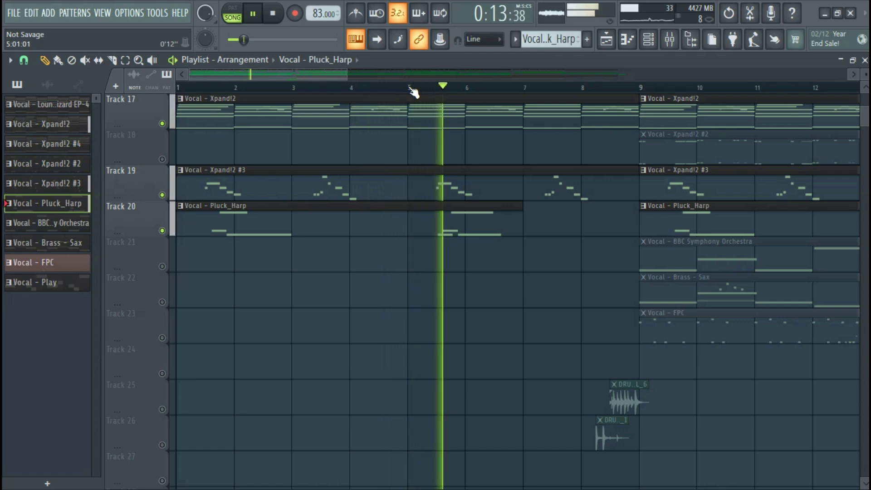
key("space")
right_click(406, 236)
Step: Select the BBC Symphony Orchestra pattern, open it in the piano roll and play it back
left_click(698, 255)
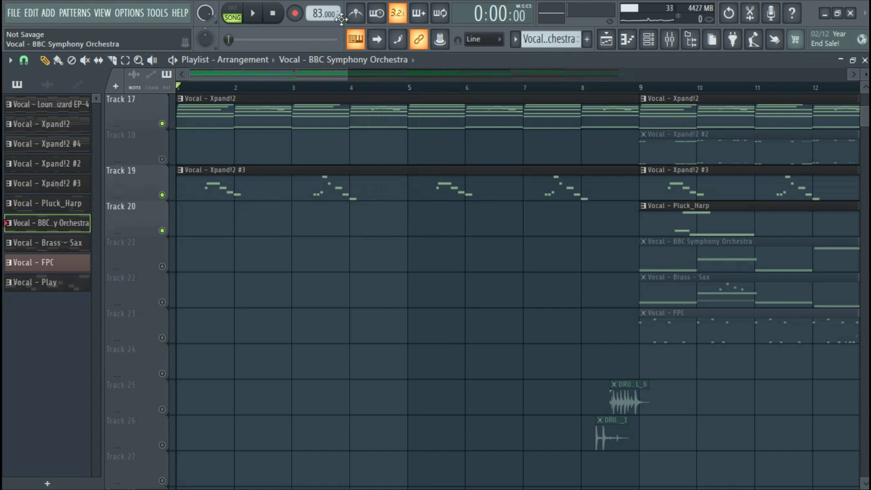
left_click(239, 9)
key("space")
key("space")
left_click(628, 43)
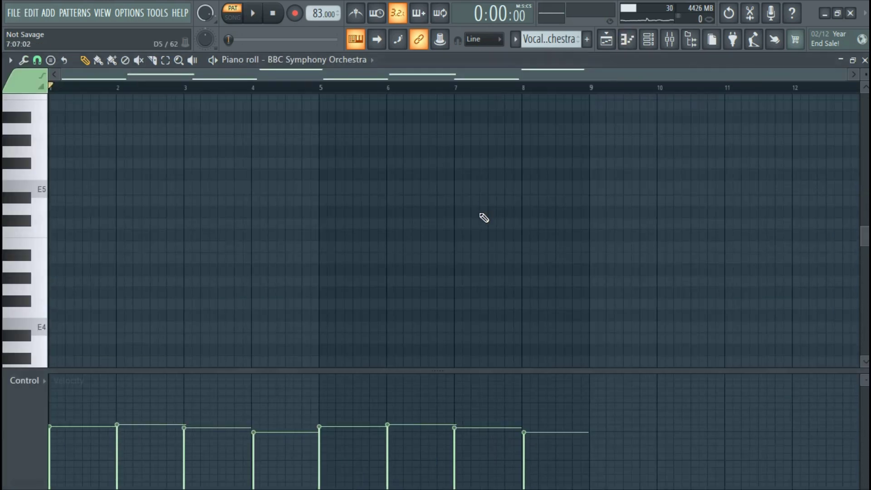
key("space")
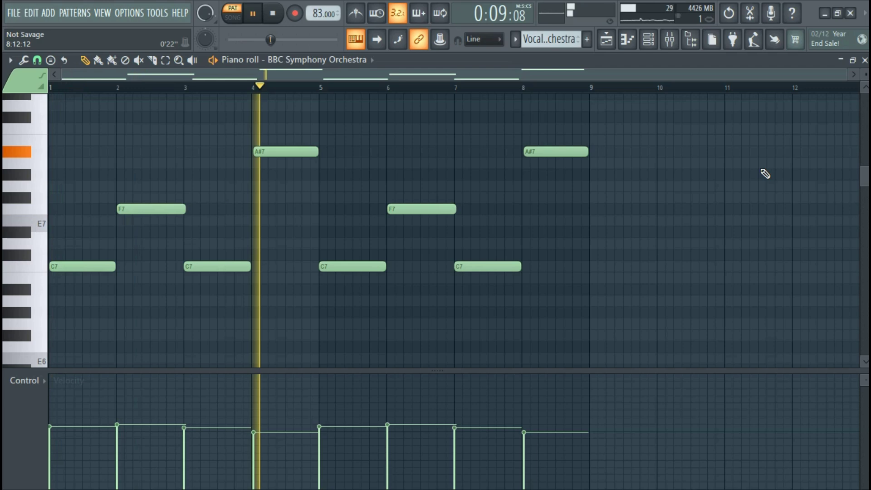
key("space")
Step: Place the BBC Symphony Orchestra clip at bar 1 on the enabled track 22 and play the arrangement
left_click(607, 39)
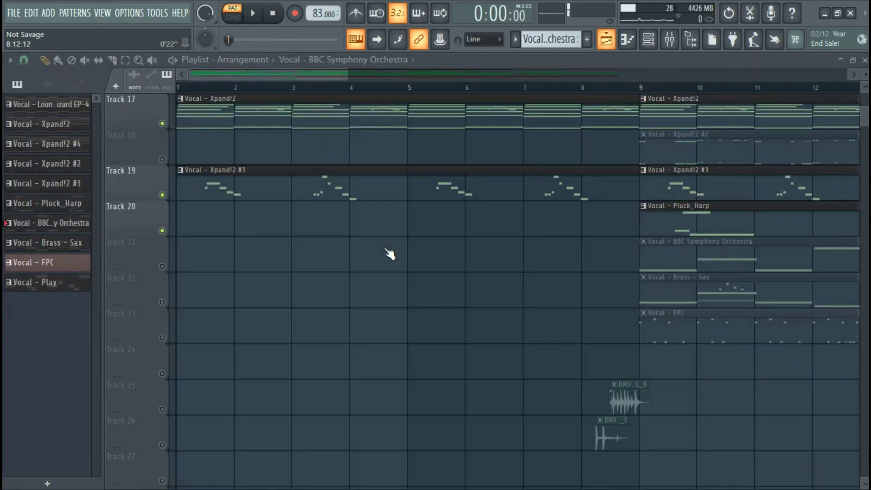
key("space")
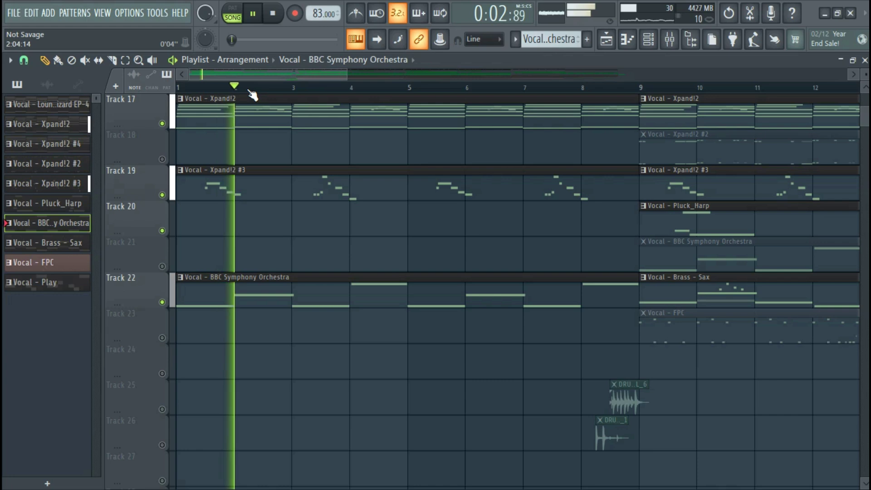
Step: Open the Brass - Sax pattern in the piano roll and play back its notes
scroll(329, 183, "down", 1)
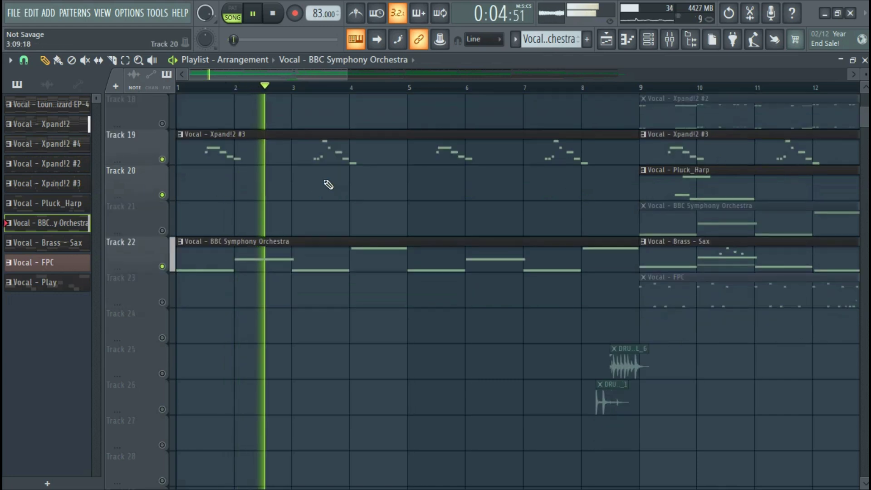
scroll(328, 184, "down", 1)
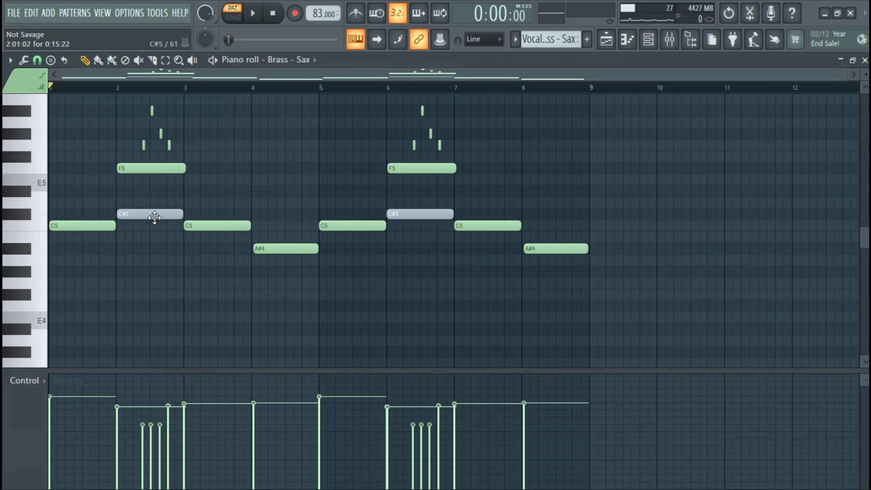
scroll(495, 203, "up", 3)
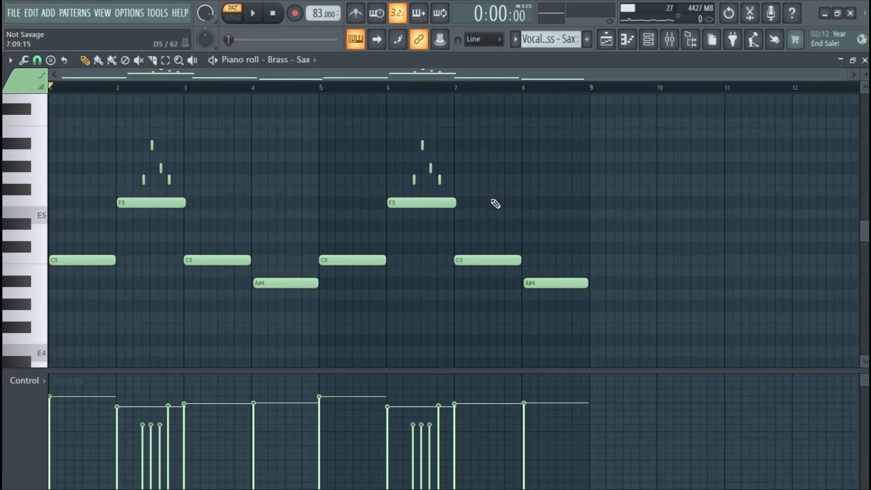
scroll(75, 92, "up", 2)
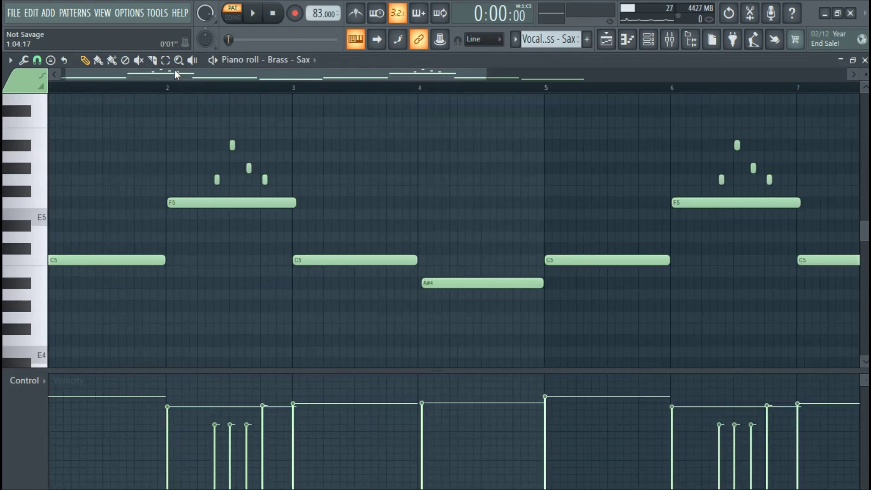
left_click_drag(175, 73, 109, 71)
key("space")
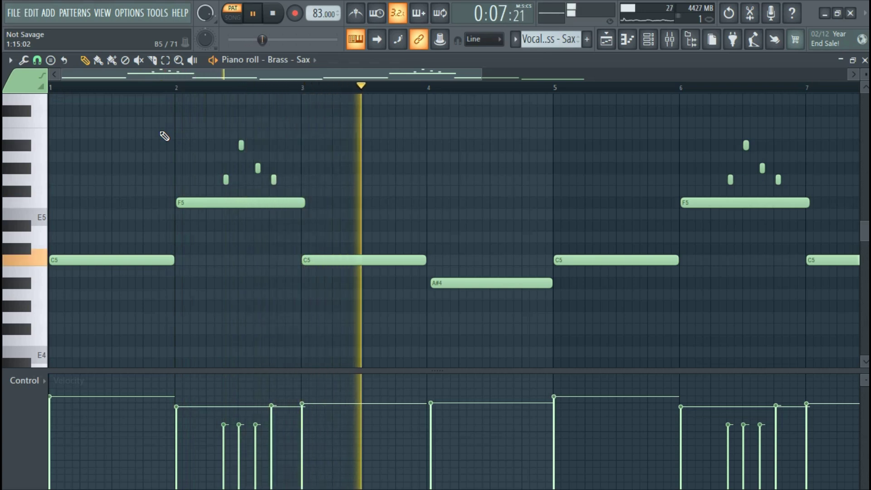
scroll(350, 93, "down", 4)
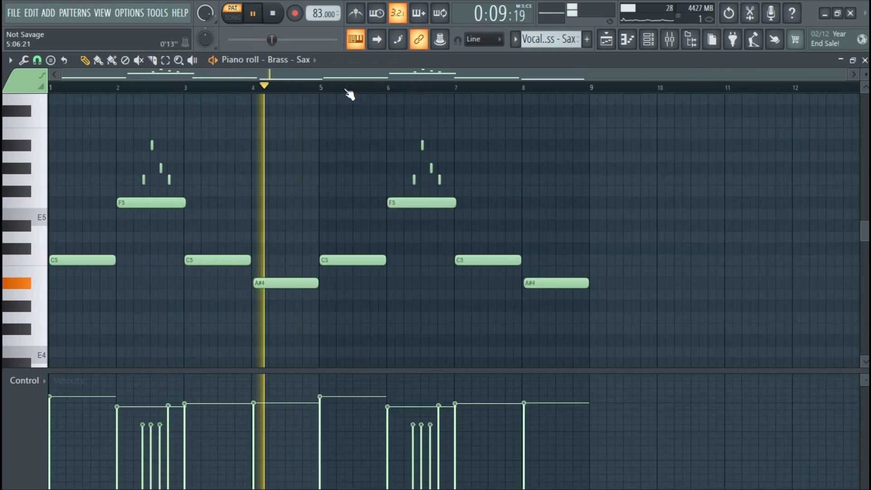
key("space")
Step: Place the Brass - Sax clip at bar 1 on the enabled track 23 and switch playback to song mode
key("F5")
scroll(333, 200, "down", 2)
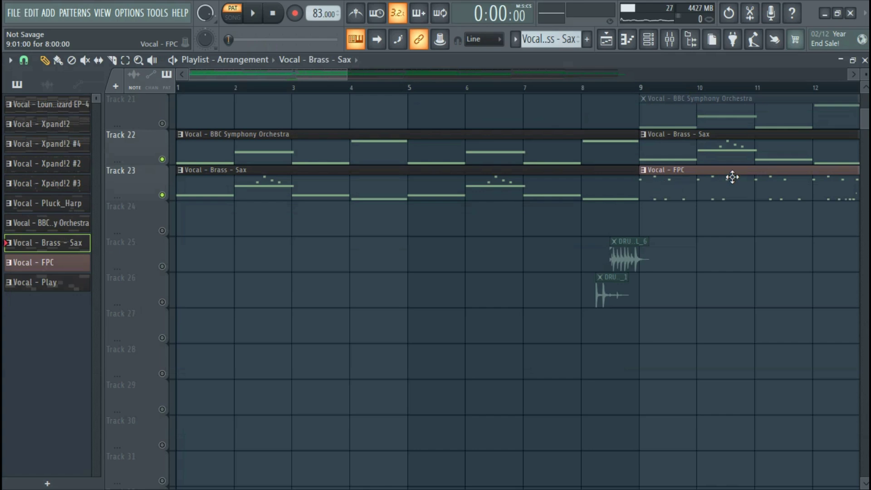
left_click(234, 21)
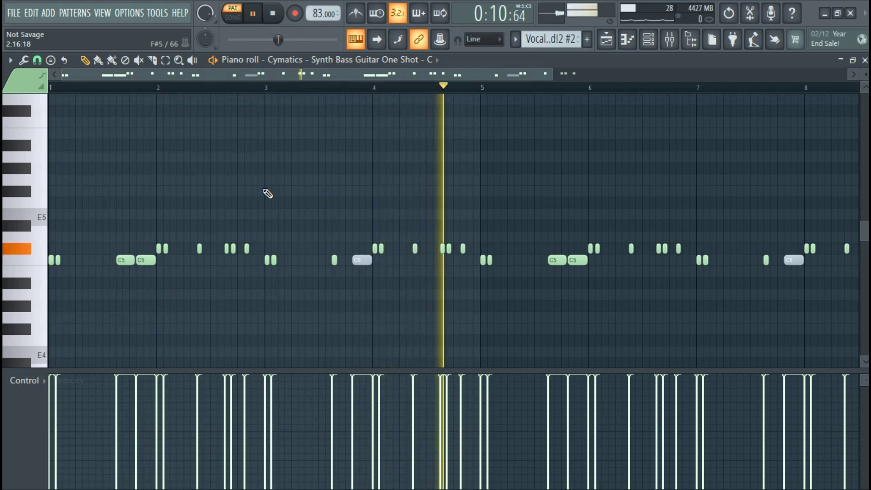
Step: Play the Xpand!2 #2 bass guitar pattern in the piano roll and return to the playlist
key("space")
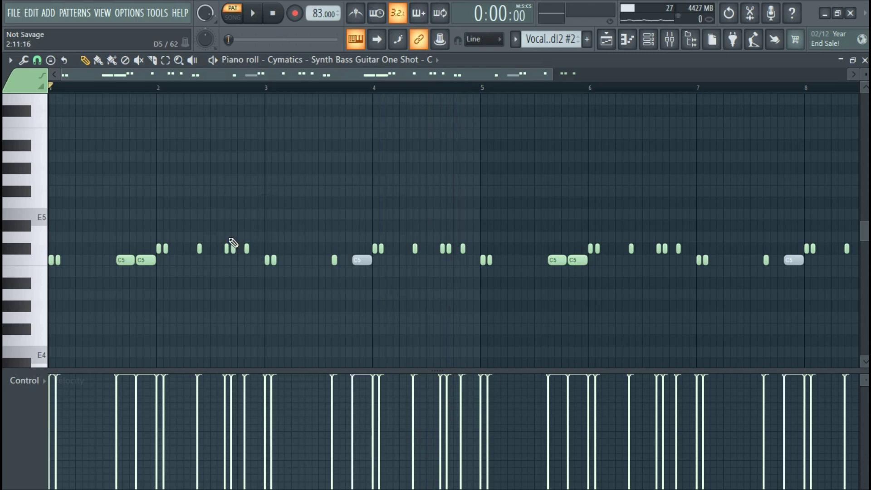
left_click(616, 40)
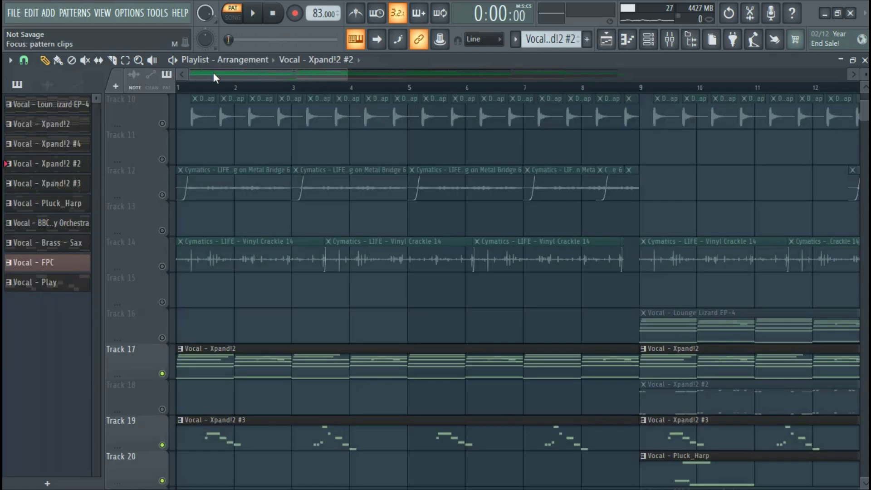
Step: Play the arrangement with only the EP layer on track 1 active
scroll(219, 159, "up", 10)
key("space")
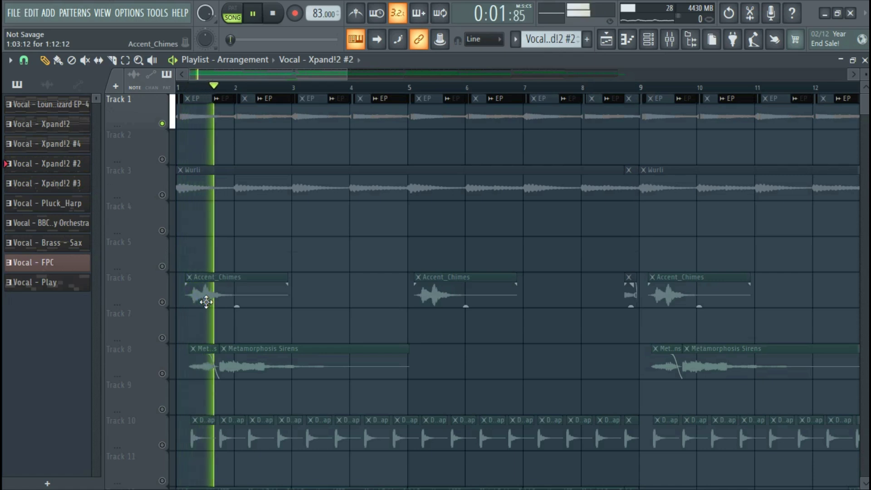
scroll(338, 287, "down", 4)
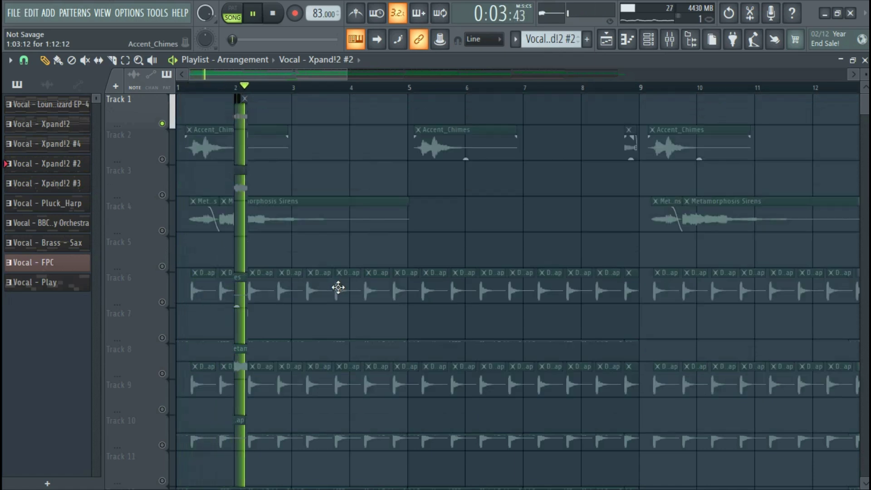
scroll(515, 264, "down", 6)
scroll(724, 253, "down", 7)
key("space")
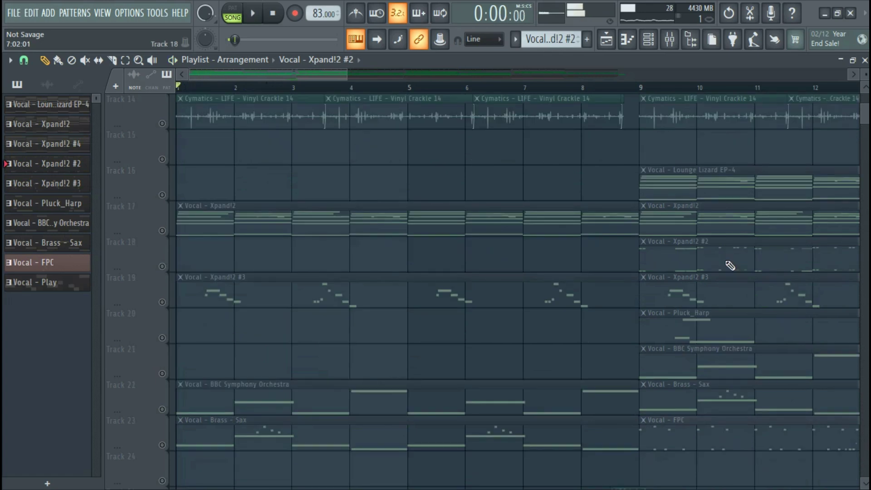
Step: Play the arrangement with the EP and Wurli tracks enabled and place the Xpand!2 #2 clip at bar 1 on track 24
scroll(171, 191, "up", 13)
key("space")
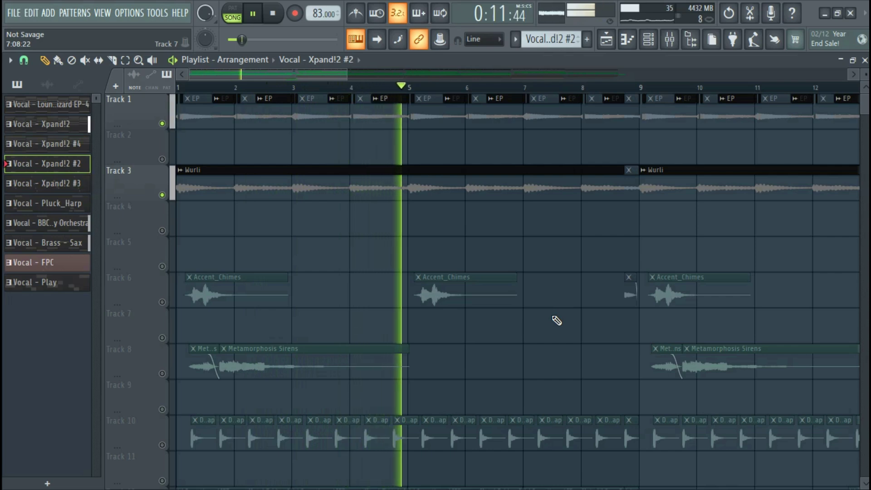
scroll(557, 320, "down", 10)
key("space")
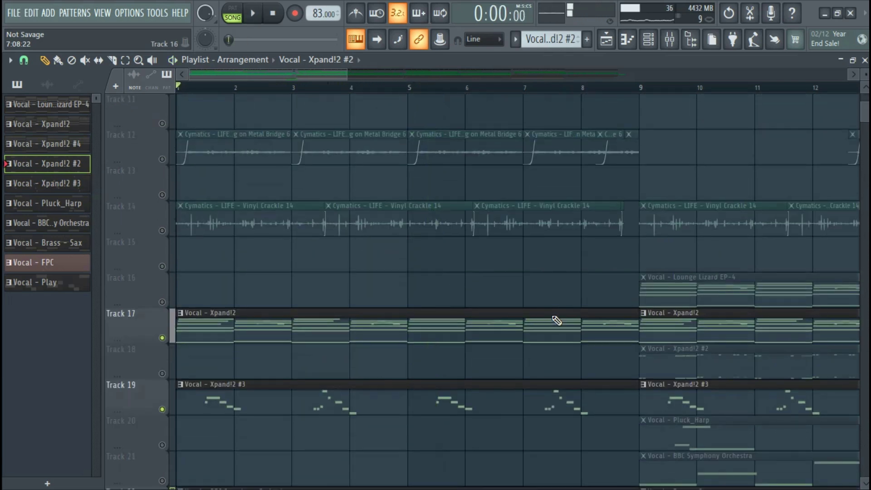
scroll(552, 315, "down", 9)
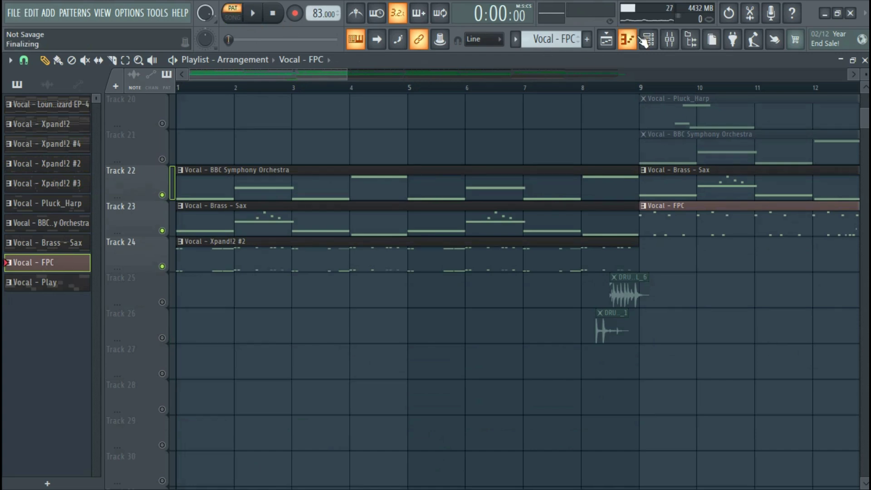
Step: Open the FPC drum pattern in the piano roll and play its kick, snare and cymbal notes
key("F7")
key("space")
scroll(206, 231, "down", 3)
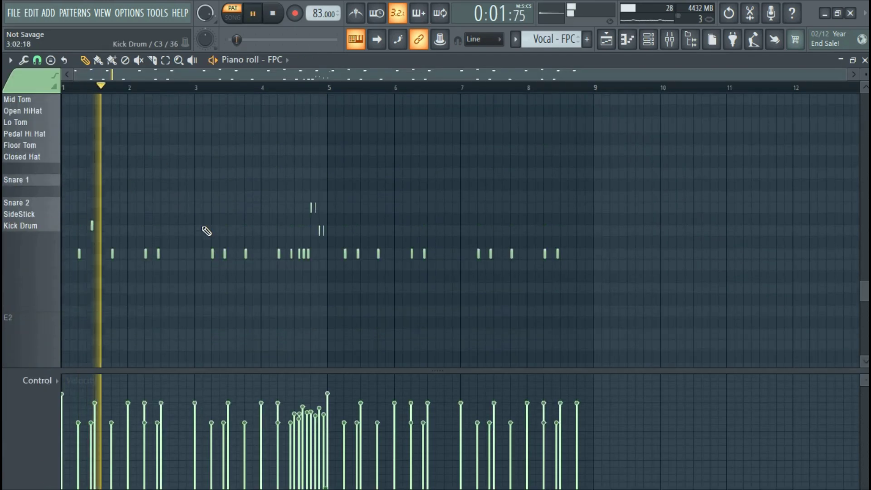
scroll(207, 231, "up", 3)
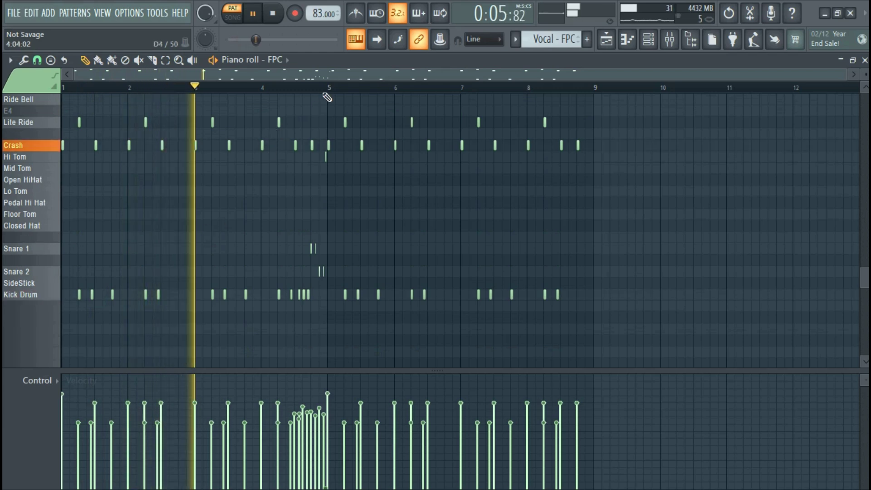
scroll(311, 90, "up", 5)
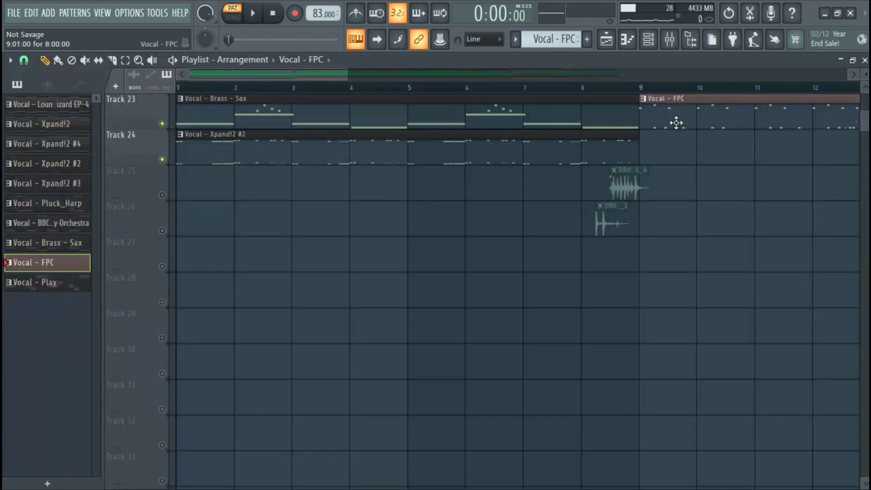
Step: Place the FPC clip at bar 1 on the enabled track 25 and play the arrangement with the drums
left_click(163, 195)
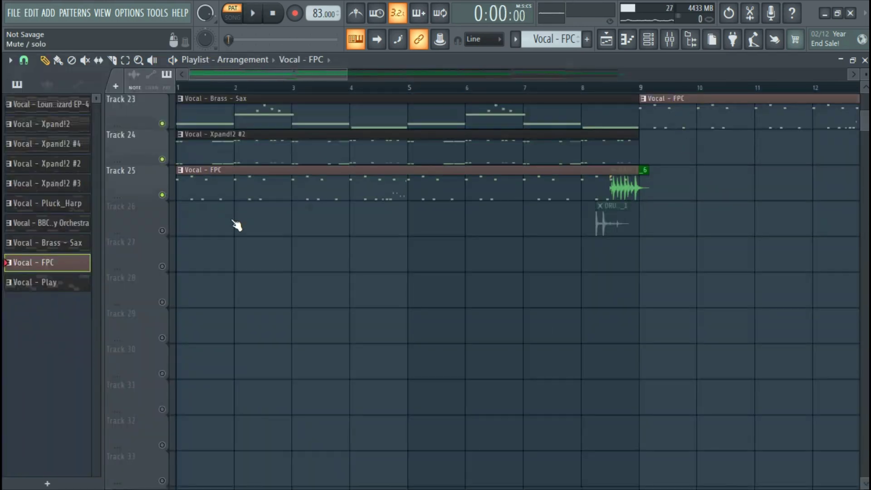
scroll(236, 224, "up", 5)
scroll(272, 181, "up", 2)
key("space")
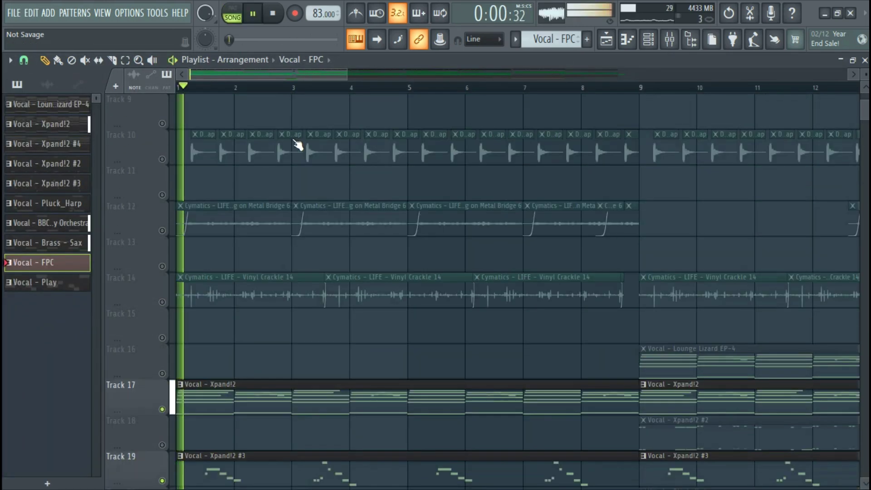
scroll(275, 305, "up", 3)
scroll(276, 307, "up", 2)
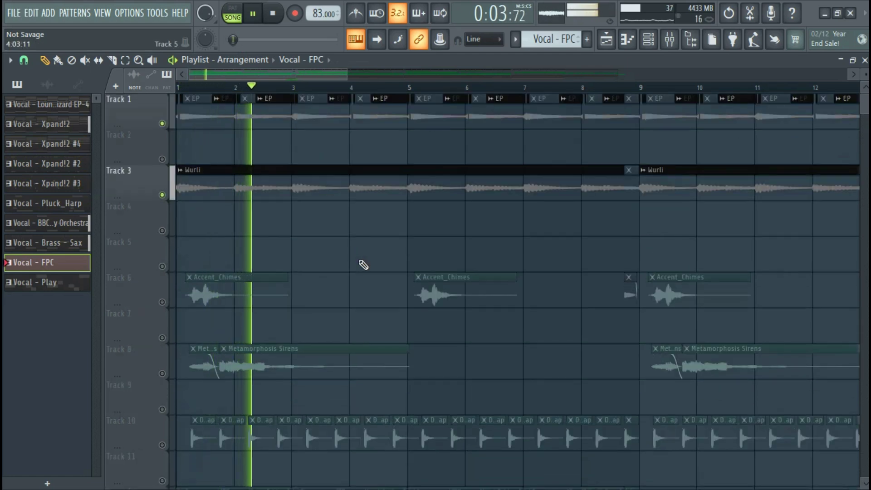
scroll(346, 288, "down", 3)
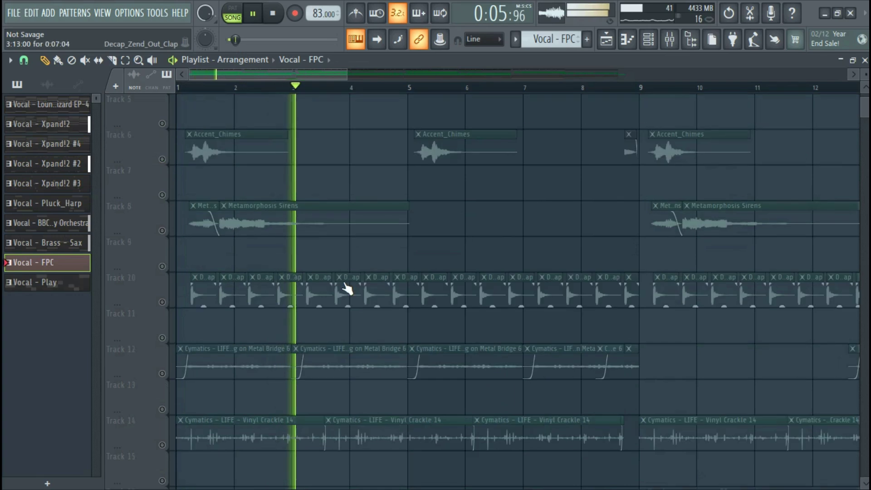
scroll(348, 287, "up", 3)
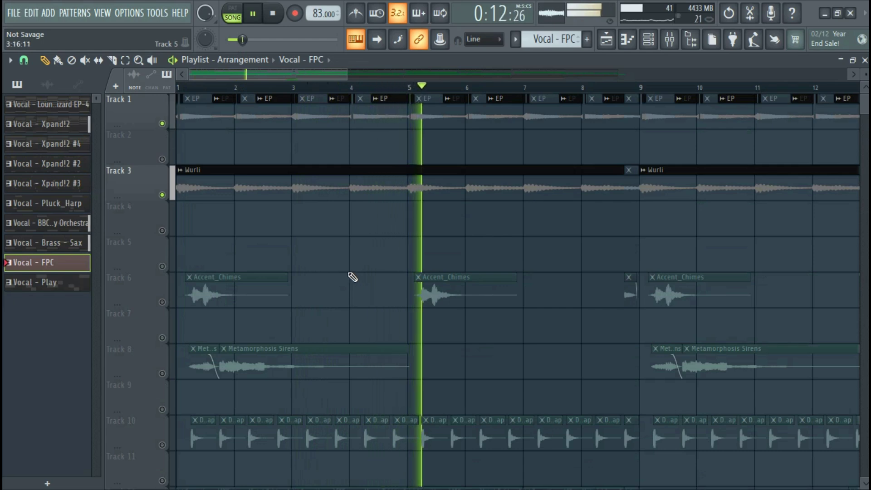
key("space")
Step: Enable the Accent_Chimes clips on track 6 and play the arrangement with them
scroll(353, 278, "down", 1)
scroll(353, 277, "down", 3)
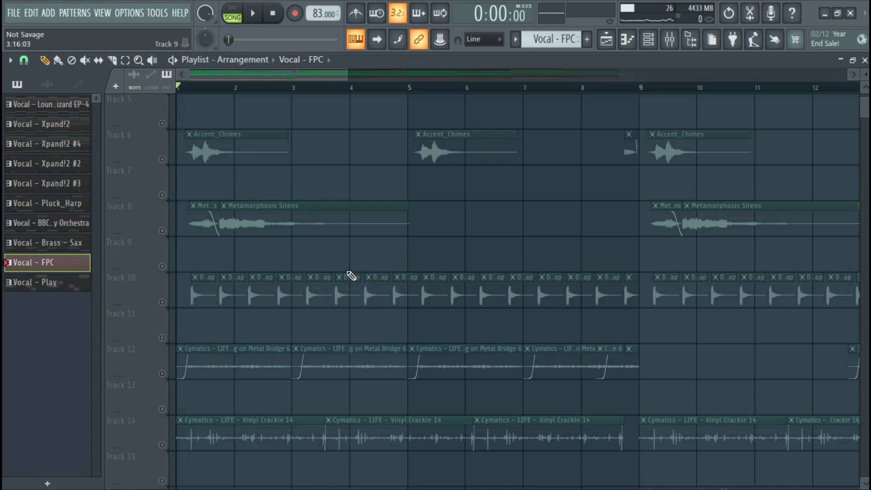
key("space")
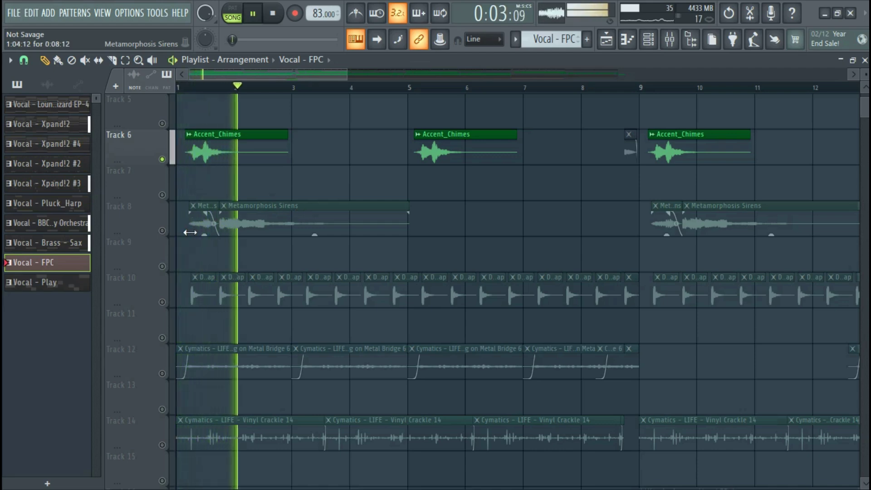
key("space")
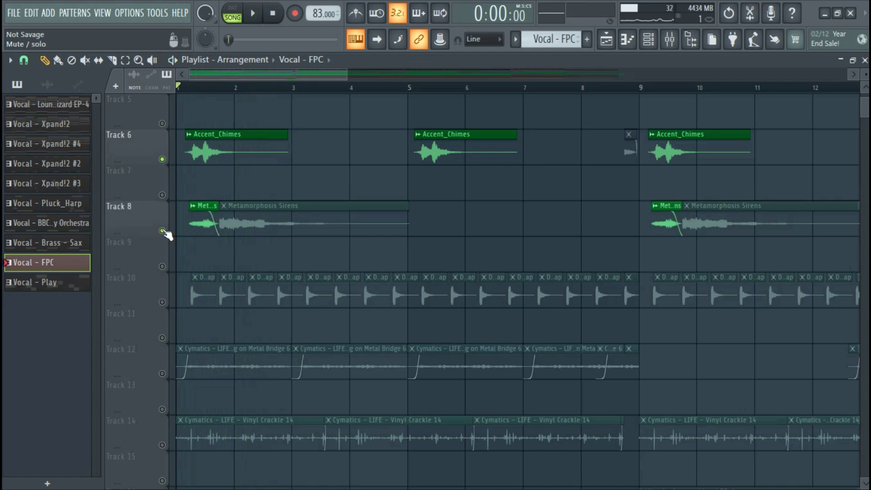
Step: Play the arrangement with the Metamorphosis Sirens on track 8 enabled and mute the Accent_Chimes on track 6
key("space")
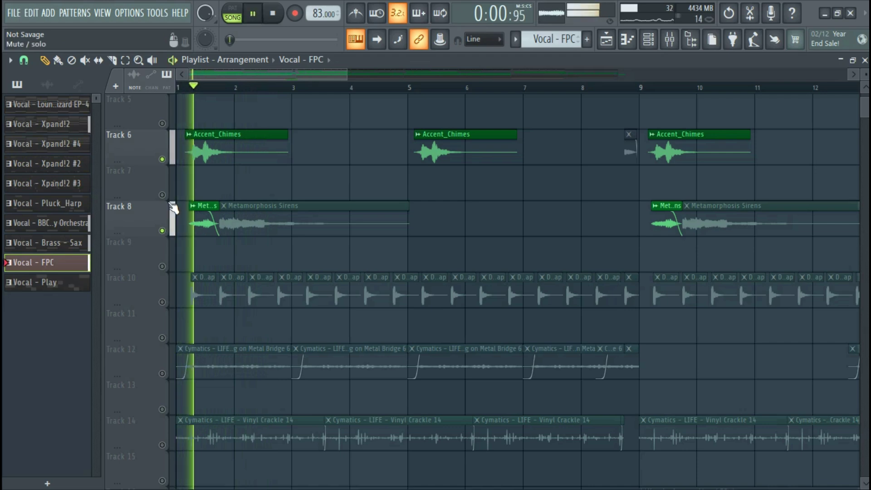
key("space")
left_click(167, 162)
key("space")
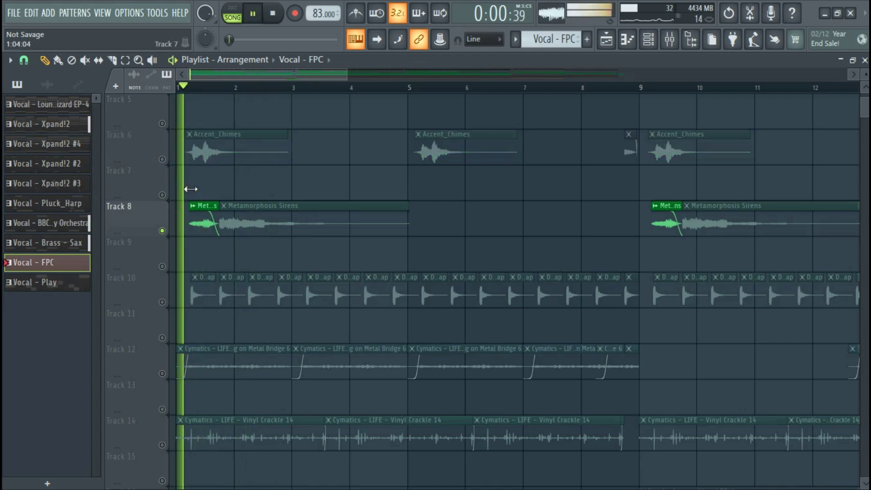
key("space")
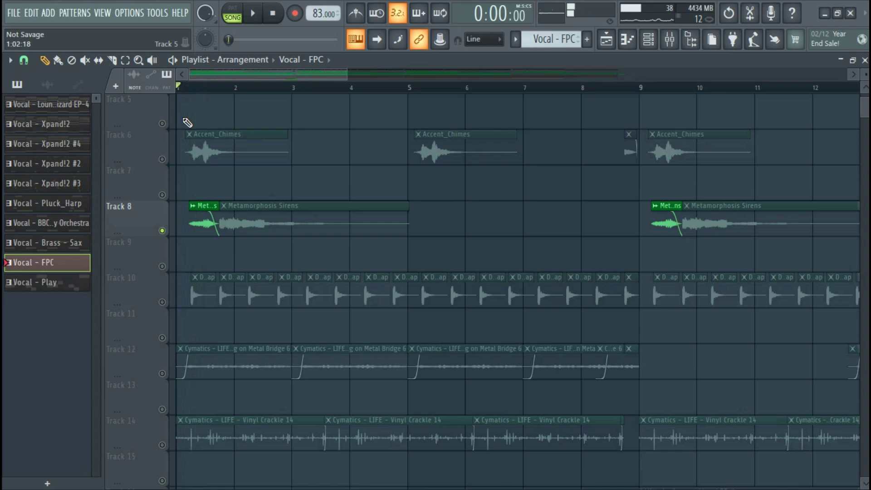
Step: Mute the Wurli on track 3 and play the arrangement with the Metamorphosis Sirens, pattern and drum layers
scroll(211, 240, "up", 4)
scroll(212, 239, "down", 6)
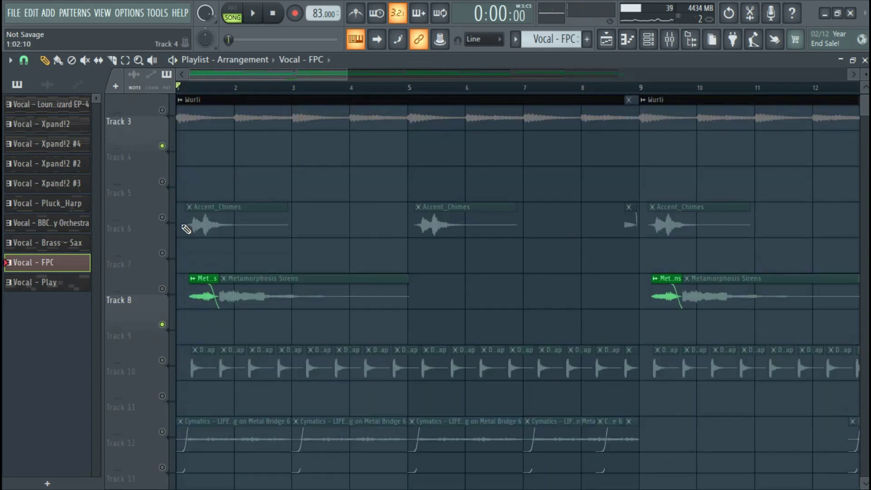
scroll(186, 168, "up", 5)
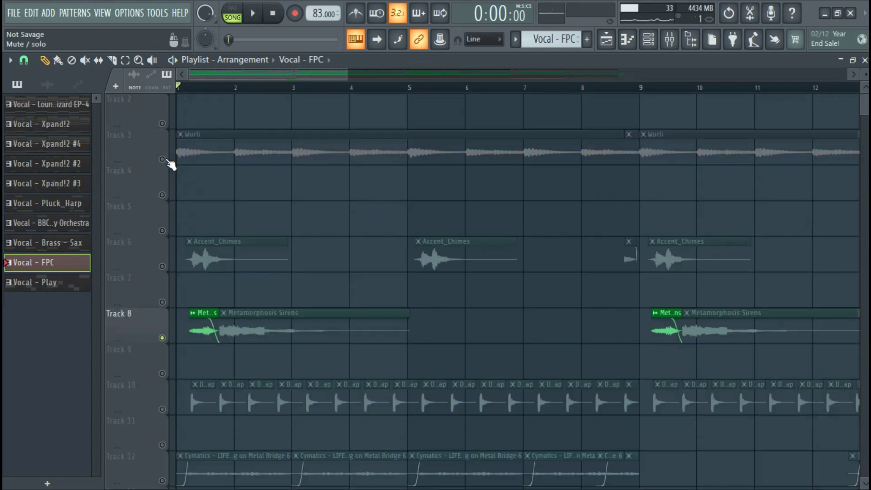
left_click(163, 158)
scroll(162, 136, "up", 1)
scroll(201, 207, "down", 14)
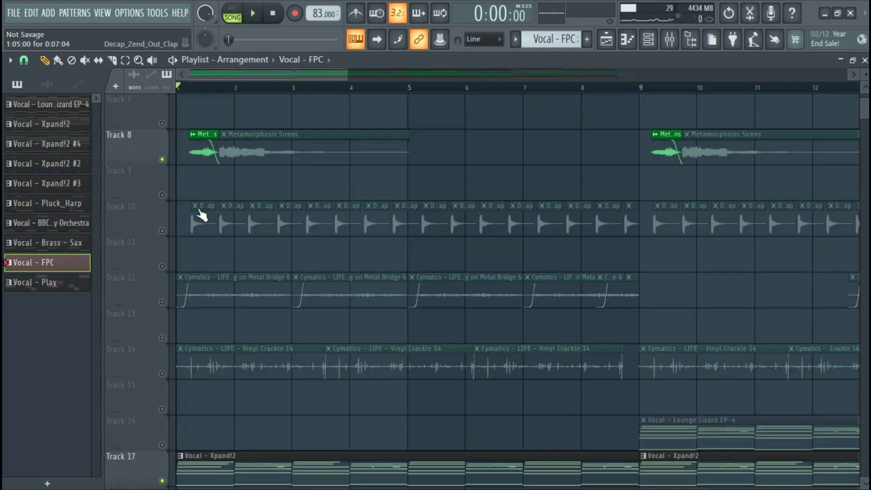
key("space")
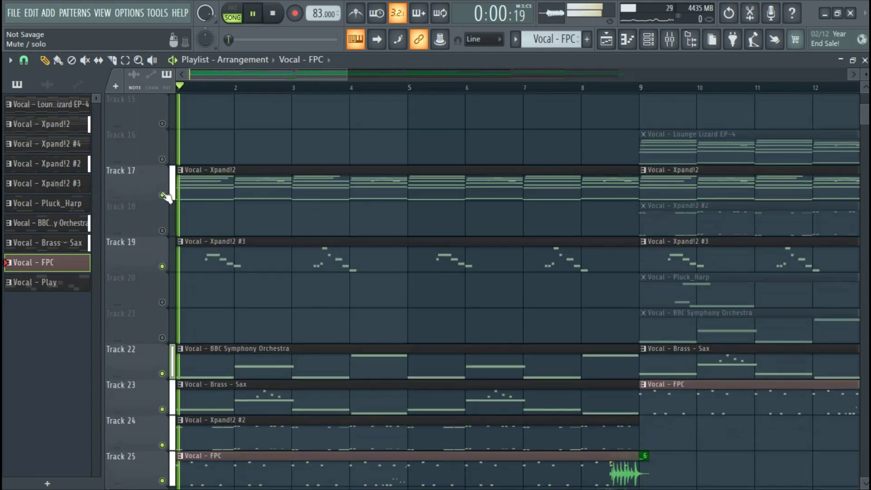
scroll(174, 190, "up", 2)
scroll(175, 190, "up", 7)
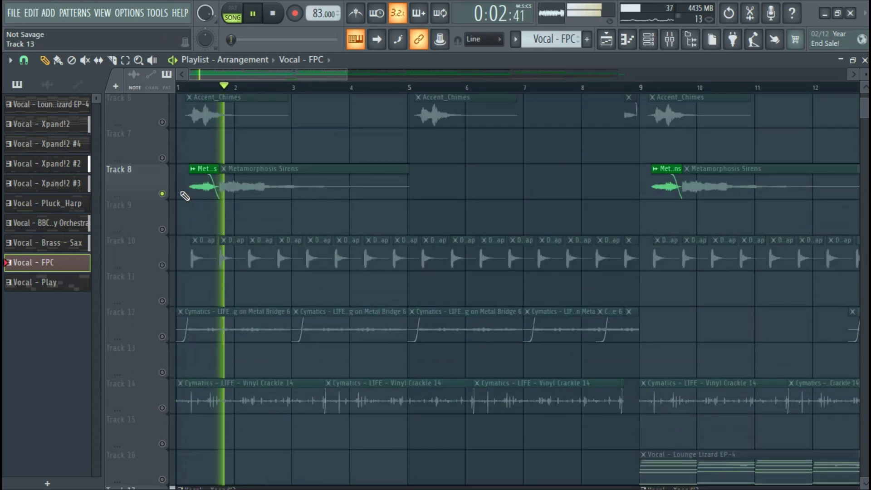
Step: Replay the opening of the arrangement to hear the short Metamorphosis Sirens clip on track 8
key("space")
scroll(175, 186, "up", 2)
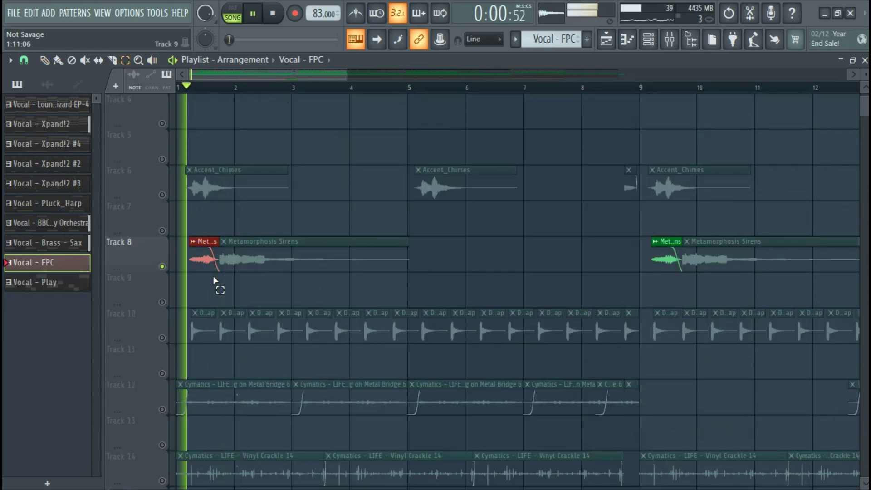
scroll(194, 266, "up", 2)
key("space")
scroll(194, 266, "up", 1)
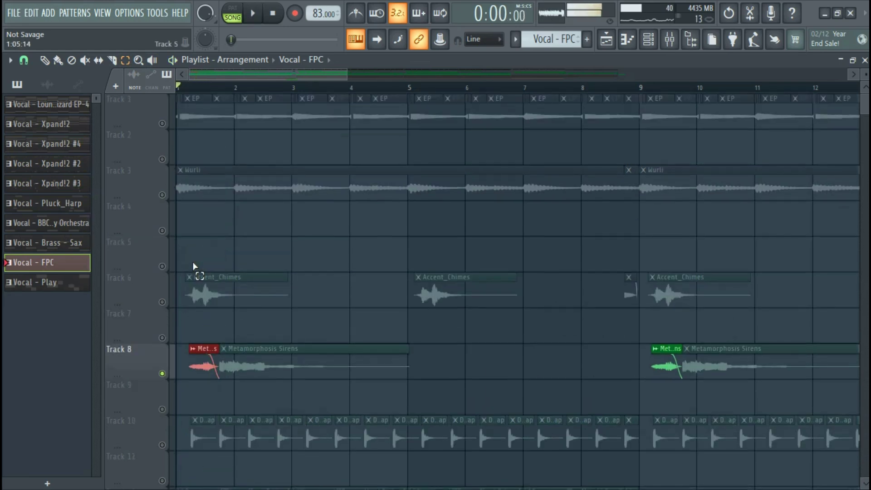
Step: Unmute the Accent_Chimes on track 6 and the Wurli on track 3, and play the arrangement with the Metal Bridge ambience on track 12
left_click(162, 302)
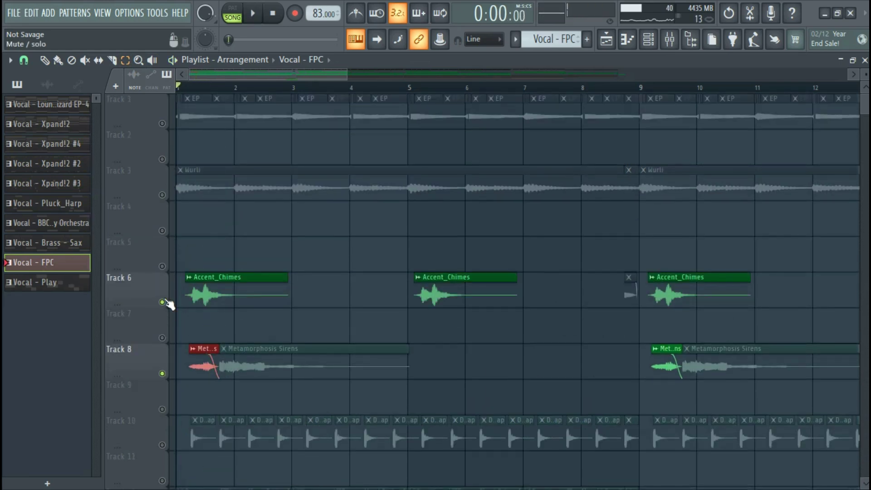
left_click(163, 196)
scroll(254, 262, "down", 7)
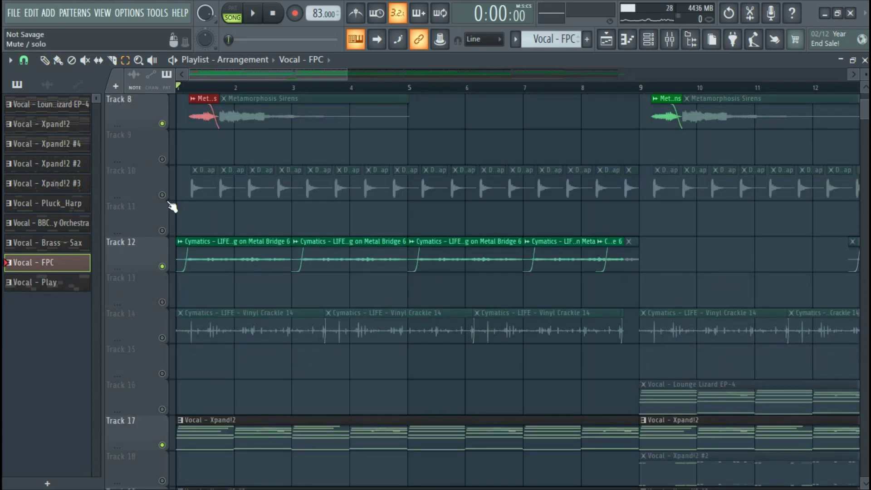
key("space")
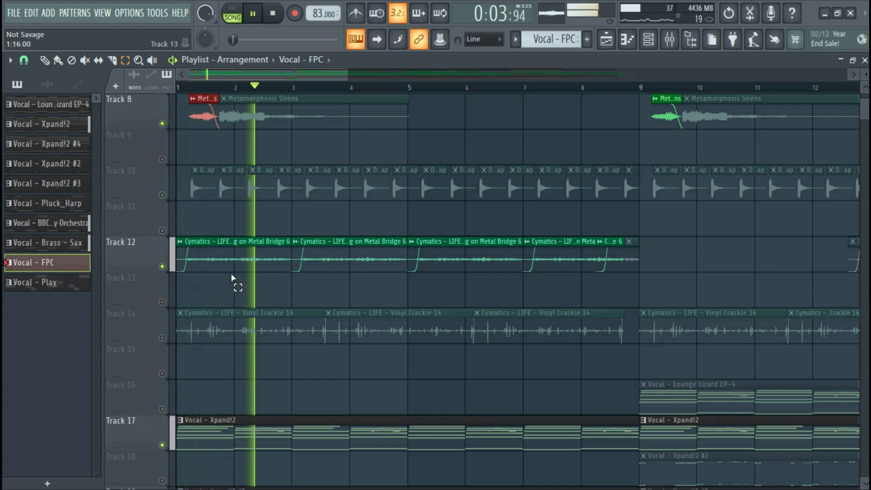
key("space")
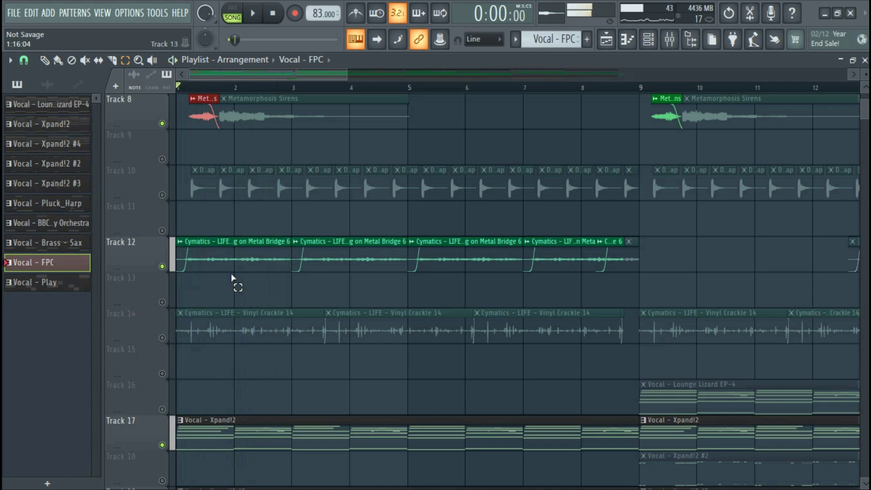
Step: Enable the repeating one-shot clips on track 10 and play the arrangement with them
left_click(162, 196)
left_click_drag(224, 196, 621, 180)
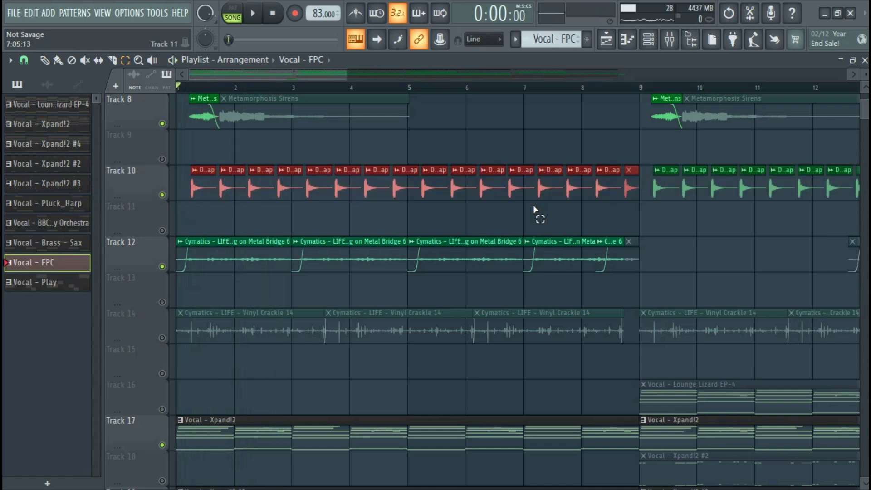
left_click(551, 208)
key("space")
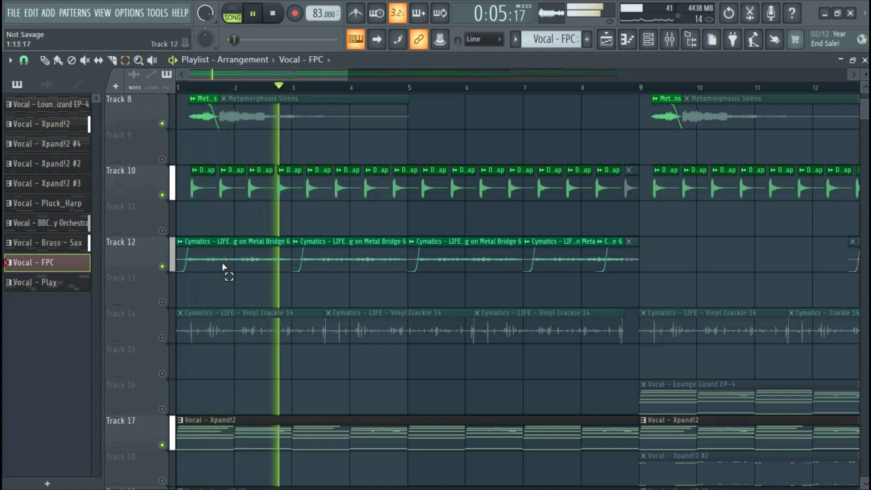
key("space")
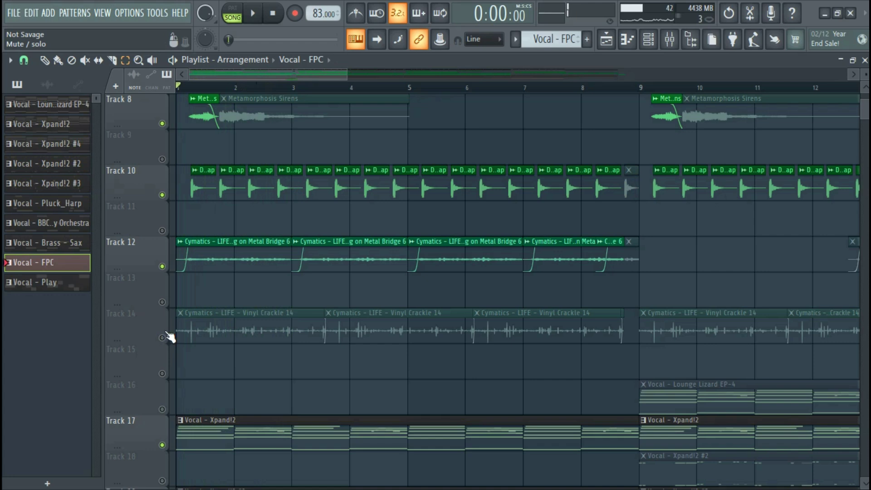
Step: Enable the Vinyl Crackle 14 clips on track 14 and play the arrangement with all the effect layers
left_click(162, 338)
key("space")
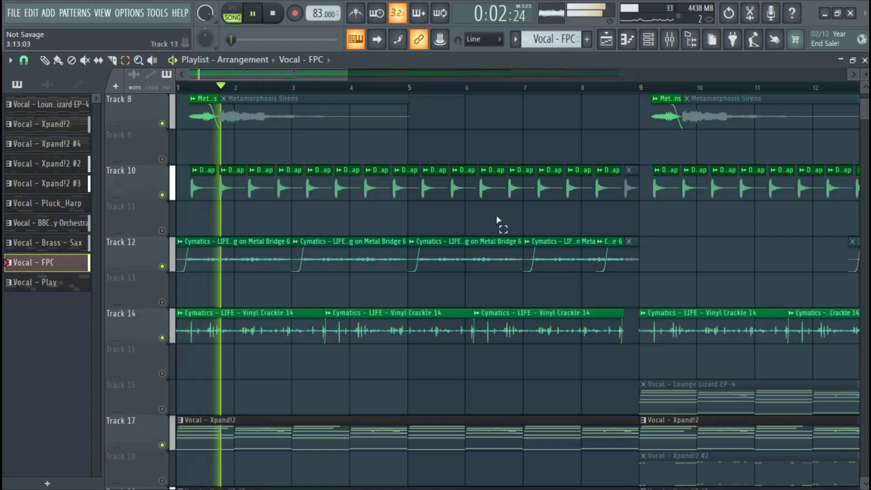
scroll(518, 209, "up", 3)
scroll(526, 204, "up", 1)
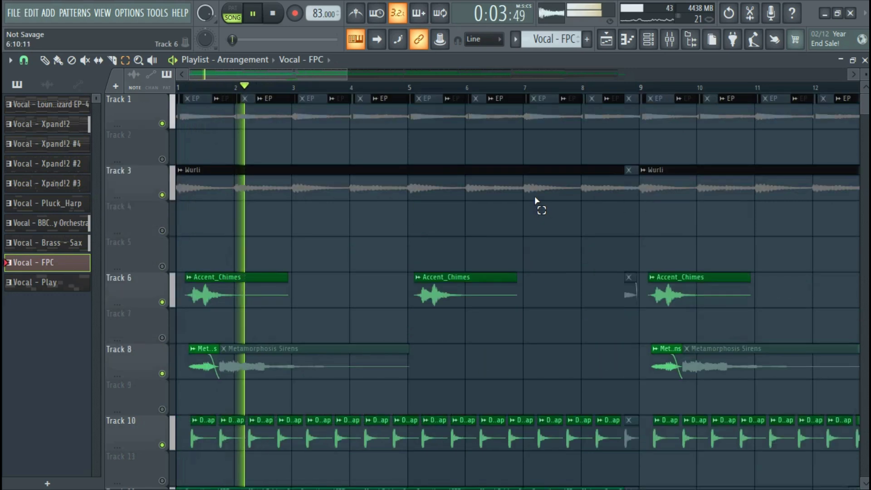
key("space")
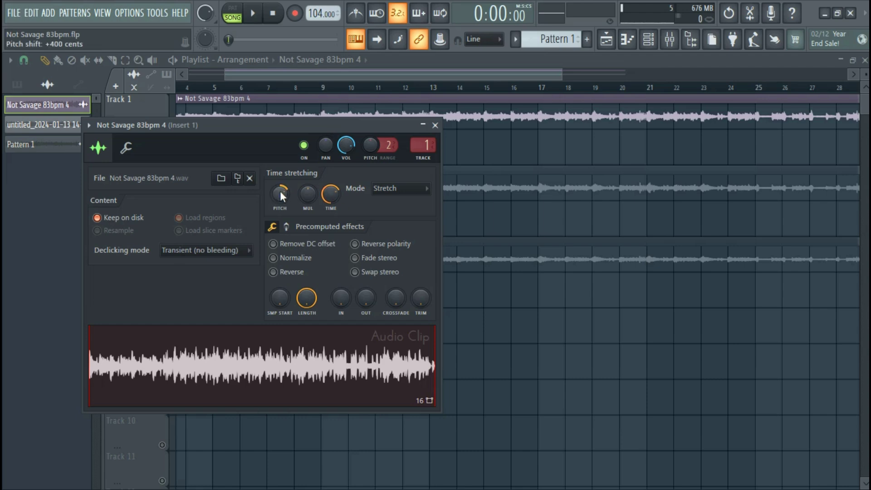
Step: Close the Not Savage 83bpm 4 clip settings and play the pitched clip on track 1 from bar 9 at 104 BPM
left_click(208, 102)
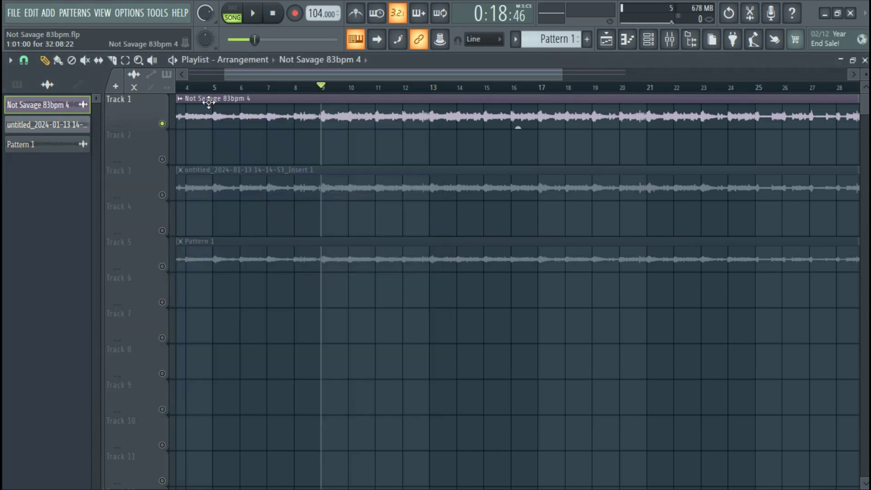
key("space")
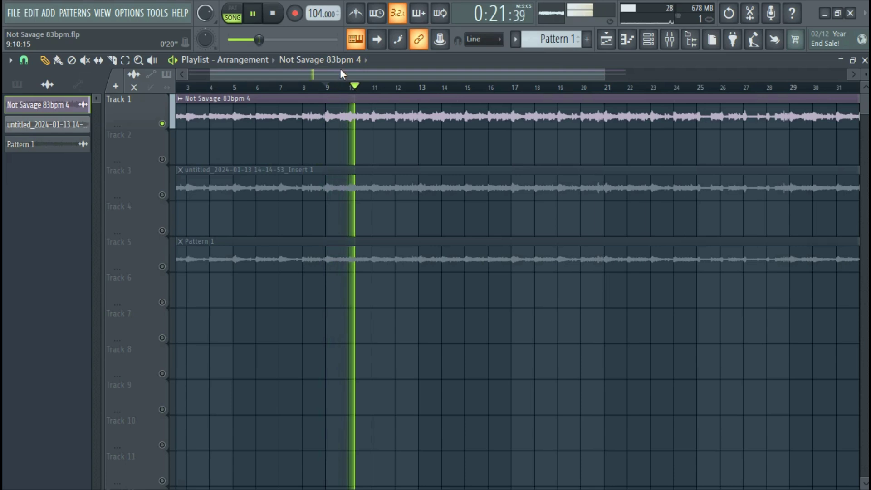
scroll(347, 75, "down", 1)
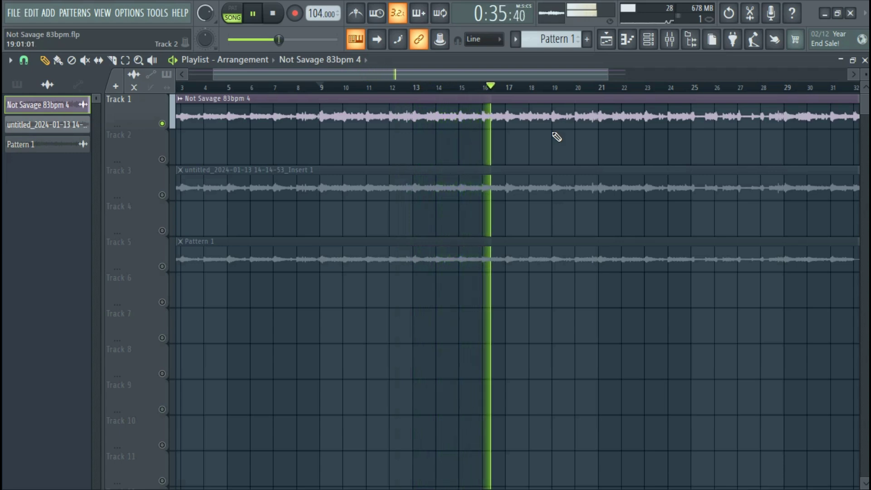
key("space")
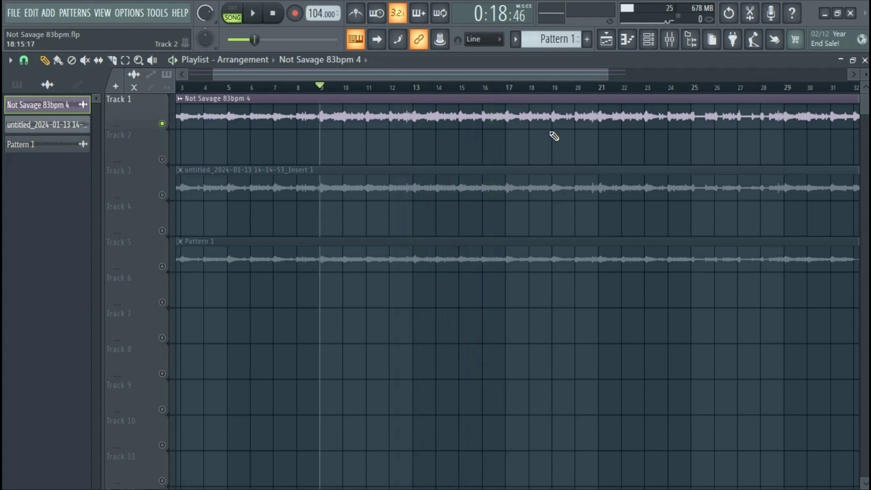
Step: Set the Saturation to 21% in Cymatics Origin on mixer Insert 1 and return to the playlist
left_click(670, 41)
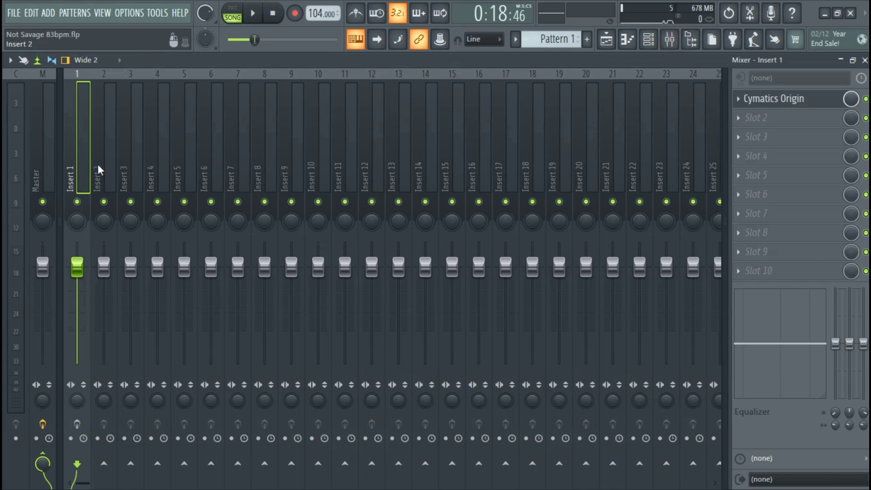
left_click(785, 100)
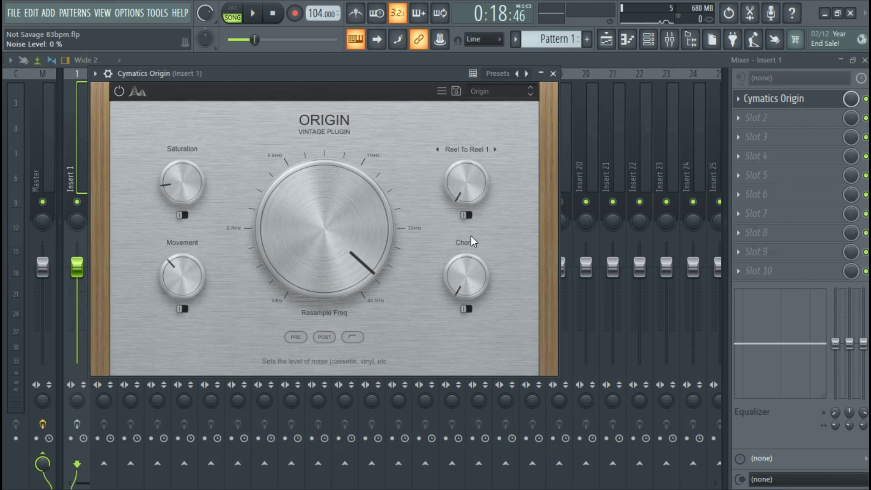
left_click_drag(186, 195, 227, 168)
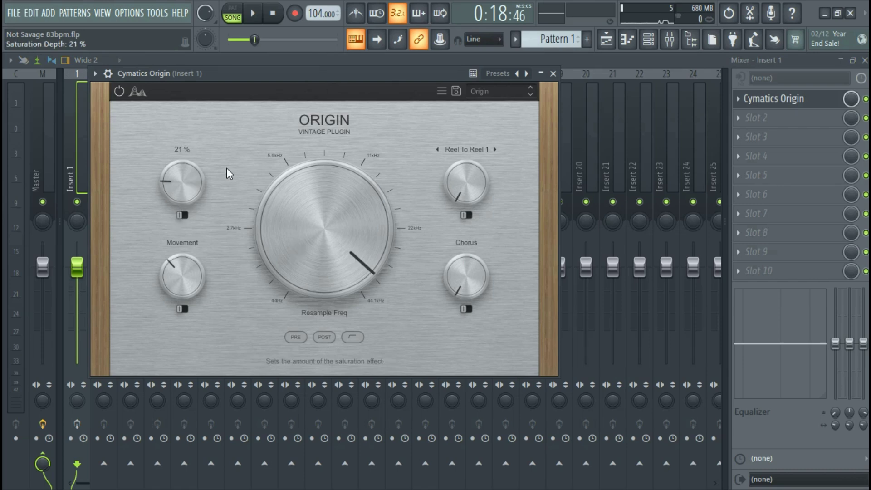
left_click(554, 74)
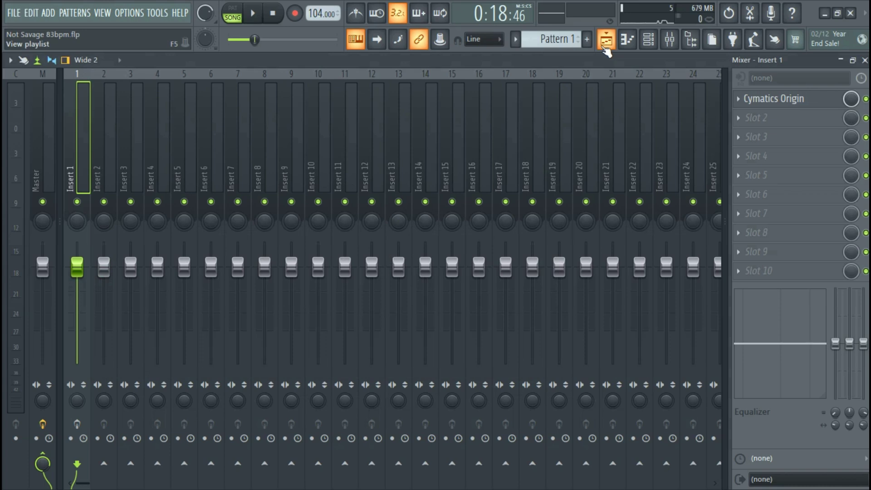
left_click(606, 45)
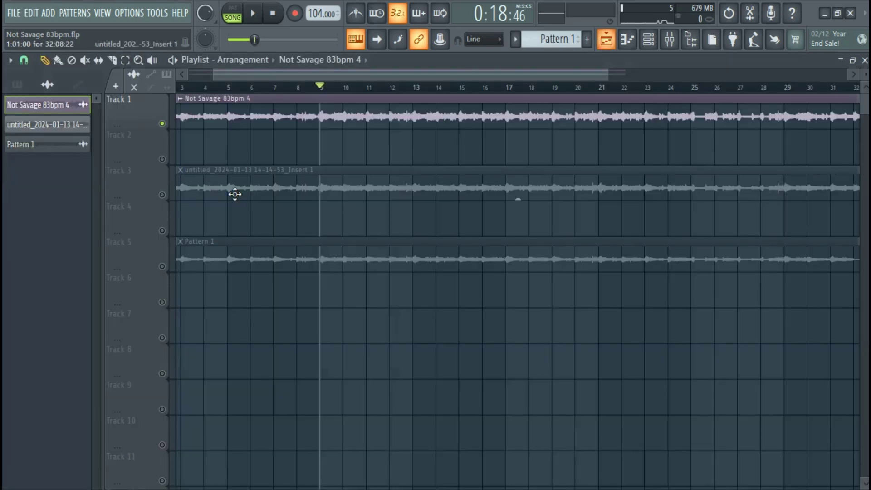
Step: Solo track 3 and play its untitled Insert 1 audio clip from bar 9
right_click(162, 196)
key("space")
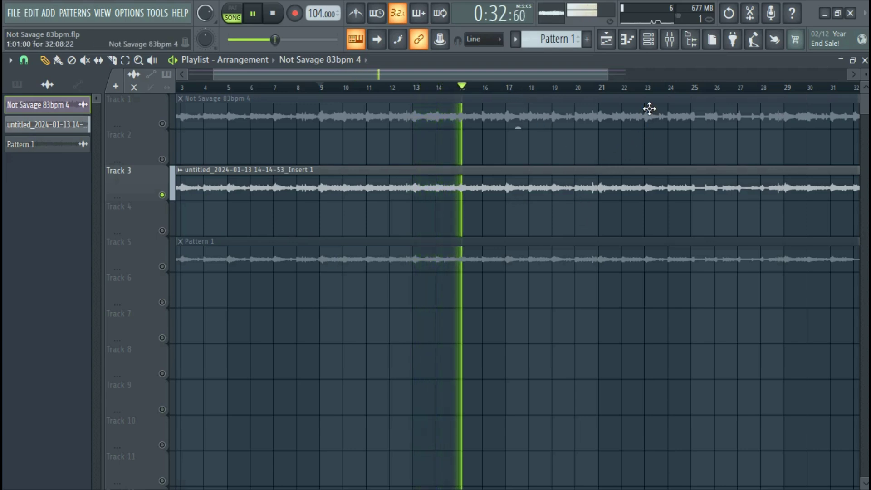
key("space")
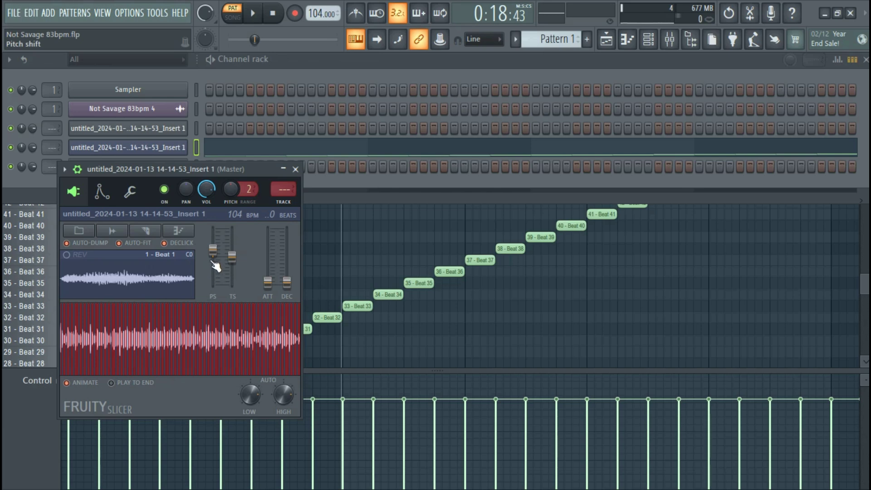
Step: Close the Fruity Slicer, return to the playlist and play the Pattern 1 clip soloed on track 5 from bar 9
left_click(296, 170)
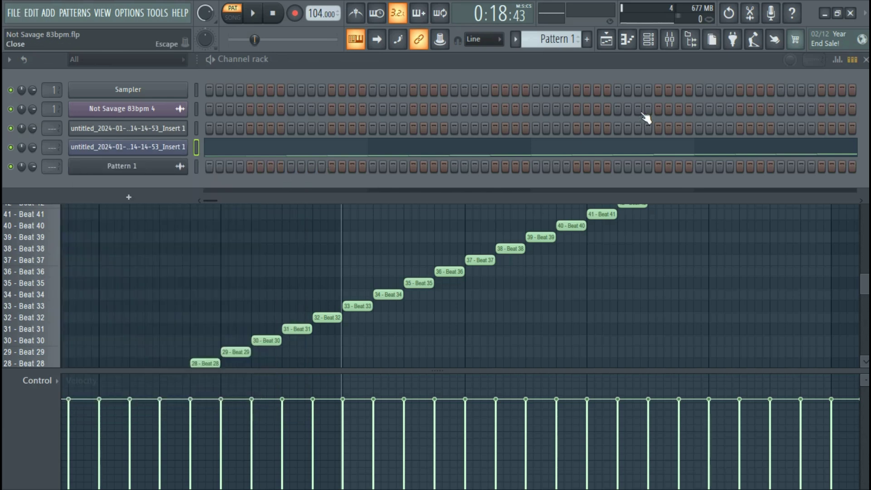
left_click(606, 39)
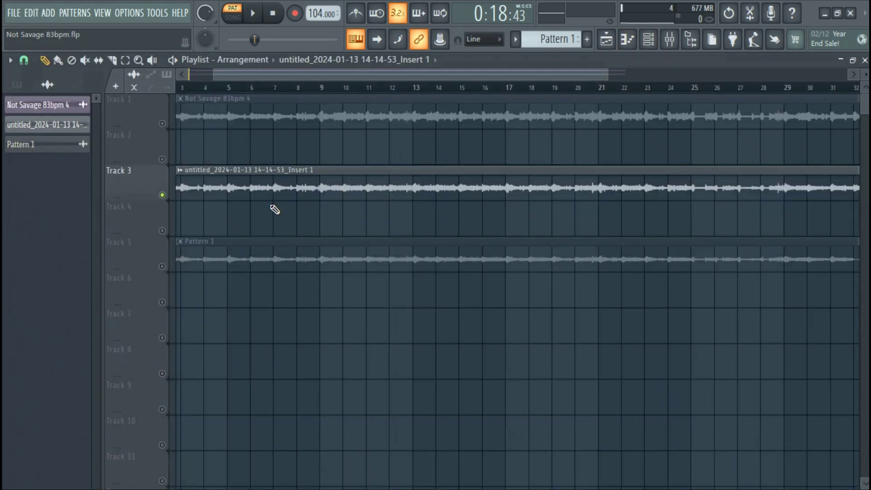
left_click(179, 257)
key("space")
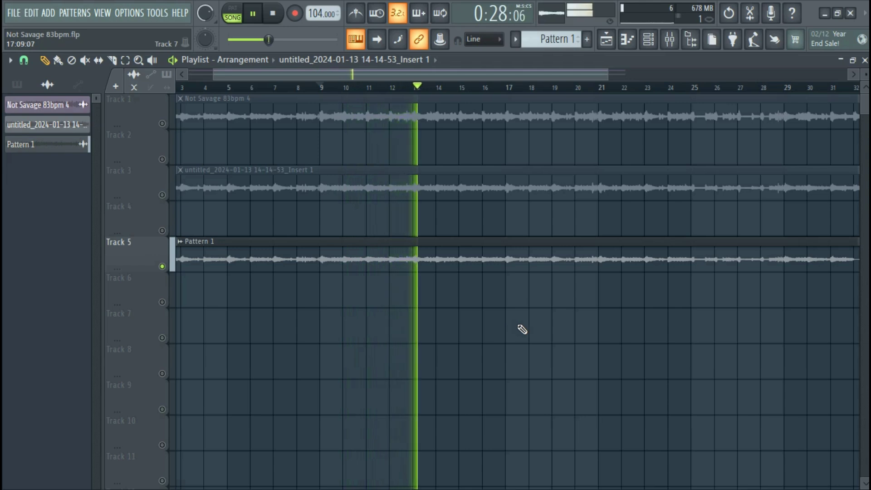
key("space")
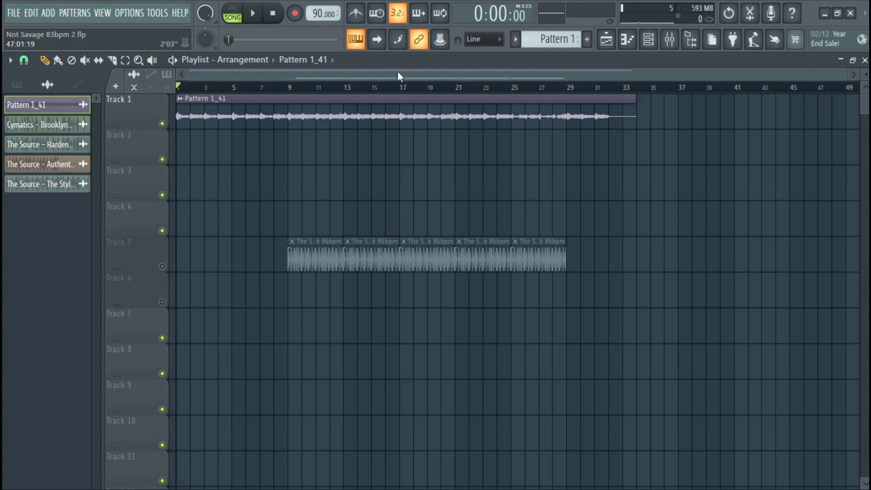
Step: Delete the muted 86bpm drum loop clips from track 5 and play Pattern 1_41 from the start
right_click(540, 259)
key("space")
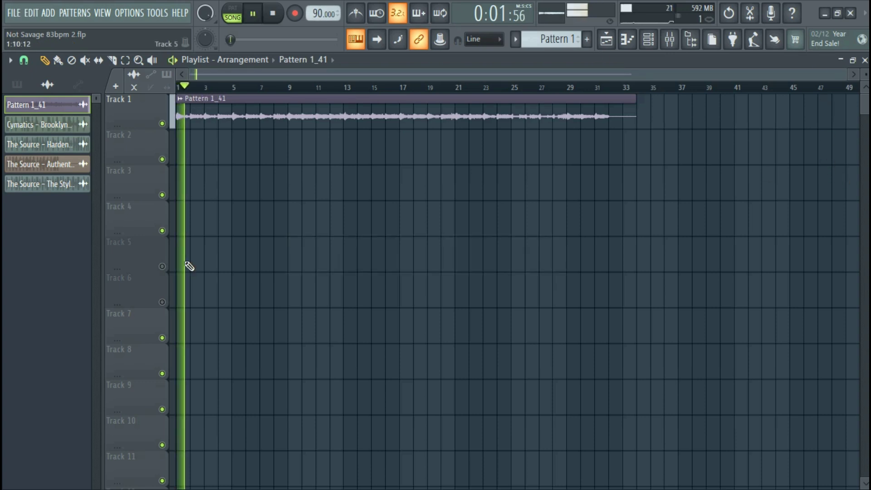